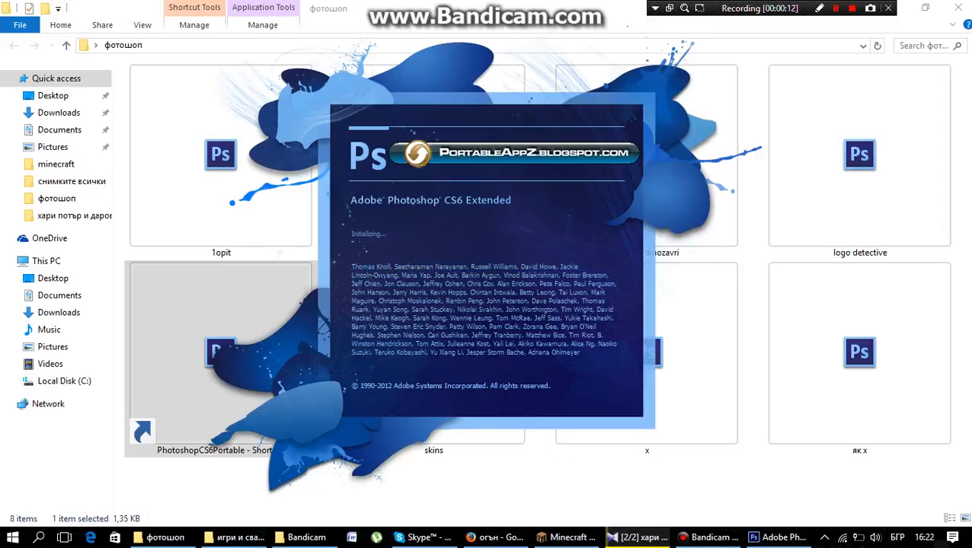
Set the speaker volume to 77 and switch to the Photoshop window
click(876, 538)
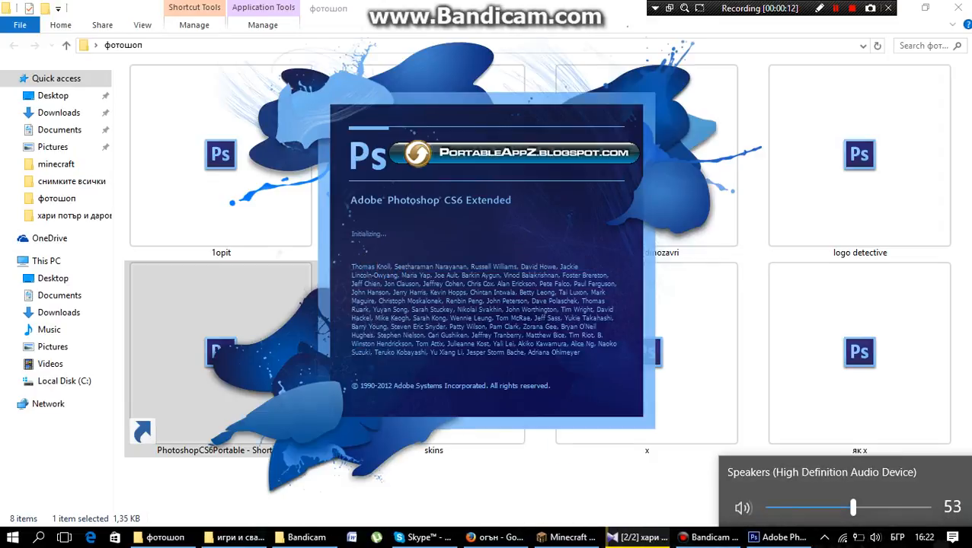
click(891, 508)
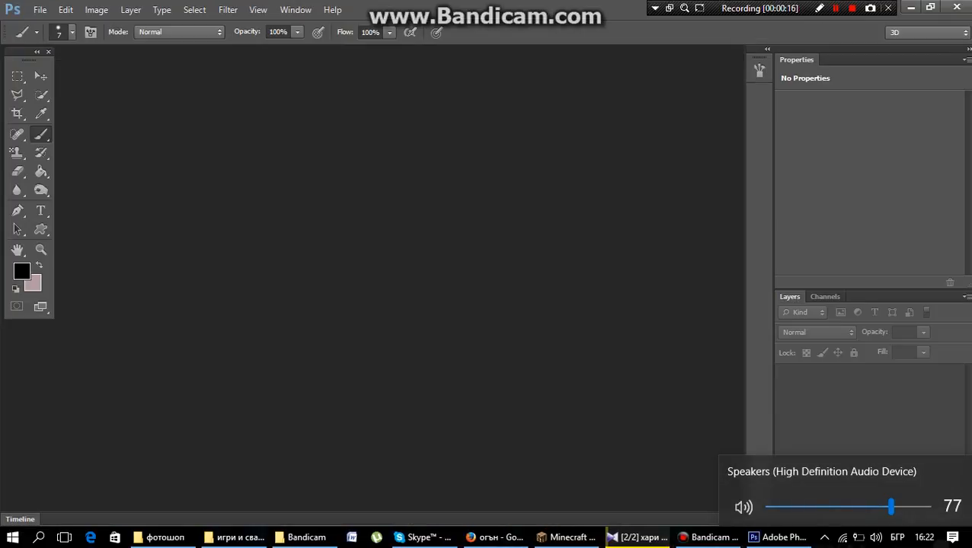
click(778, 537)
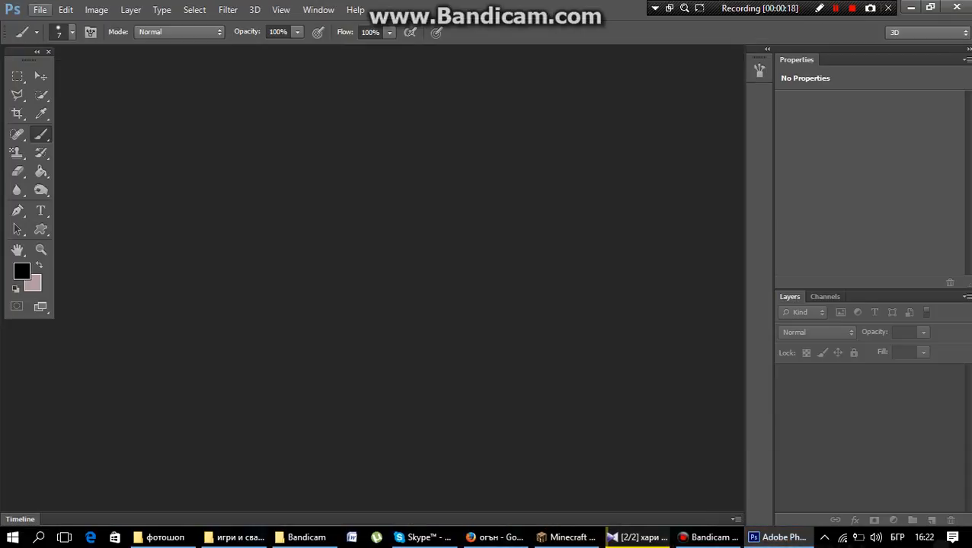
Open the image 010616326 from the снимките всички folder on the desktop
click(40, 10)
click(59, 37)
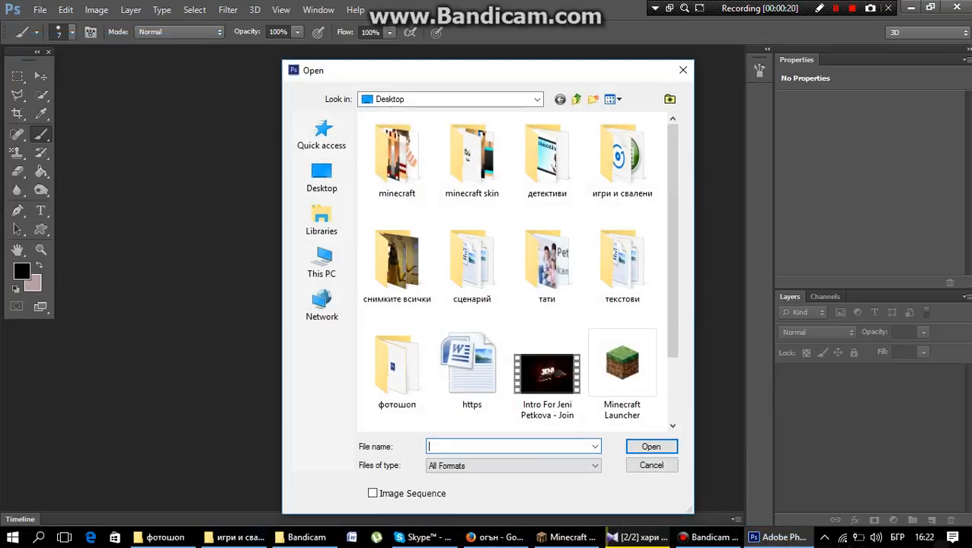
scroll(472, 258, down, 1)
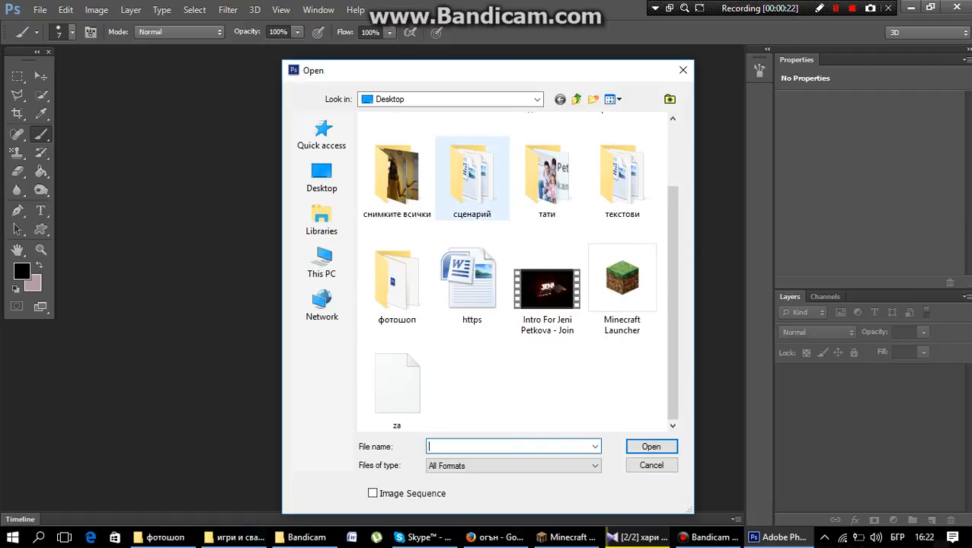
scroll(514, 270, up, 1)
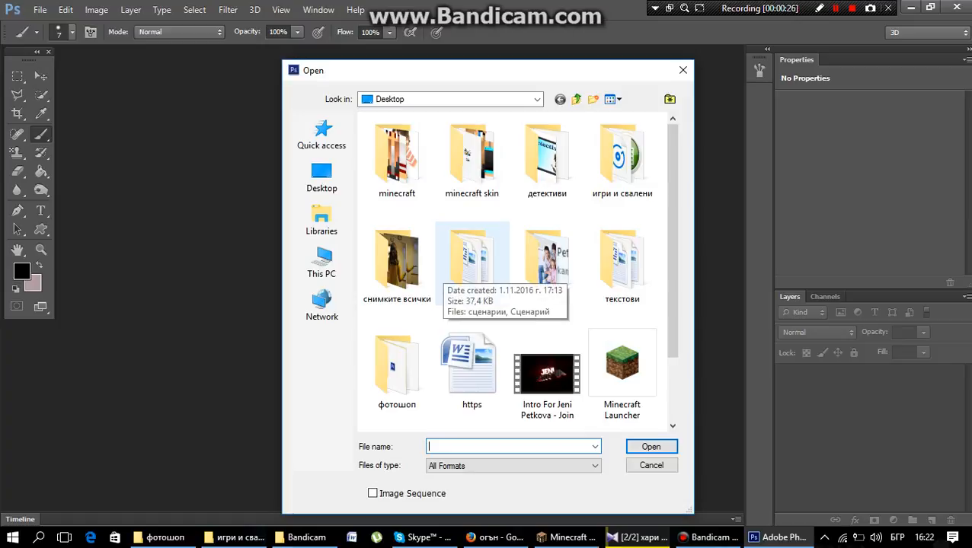
double_click(396, 259)
scroll(396, 259, down, 5)
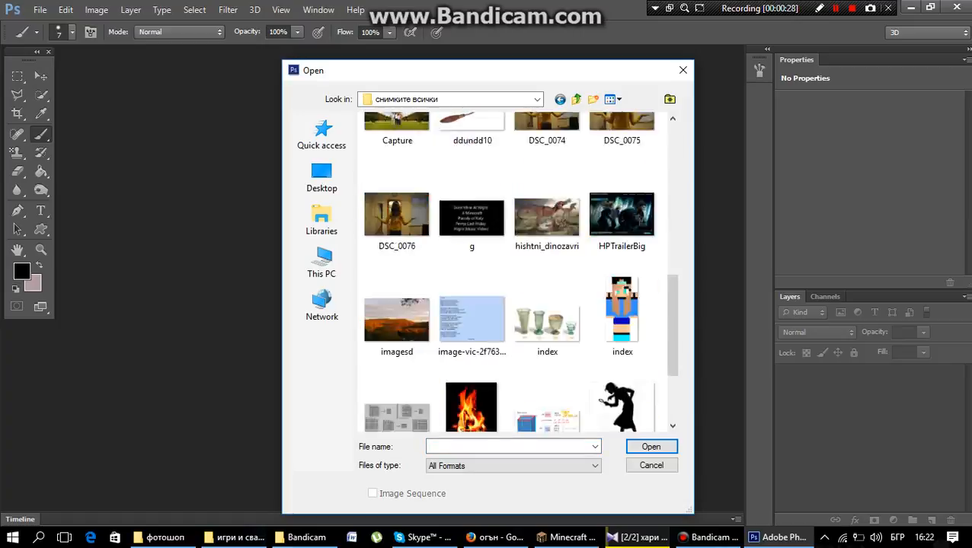
scroll(471, 282, down, 2)
scroll(472, 281, up, 5)
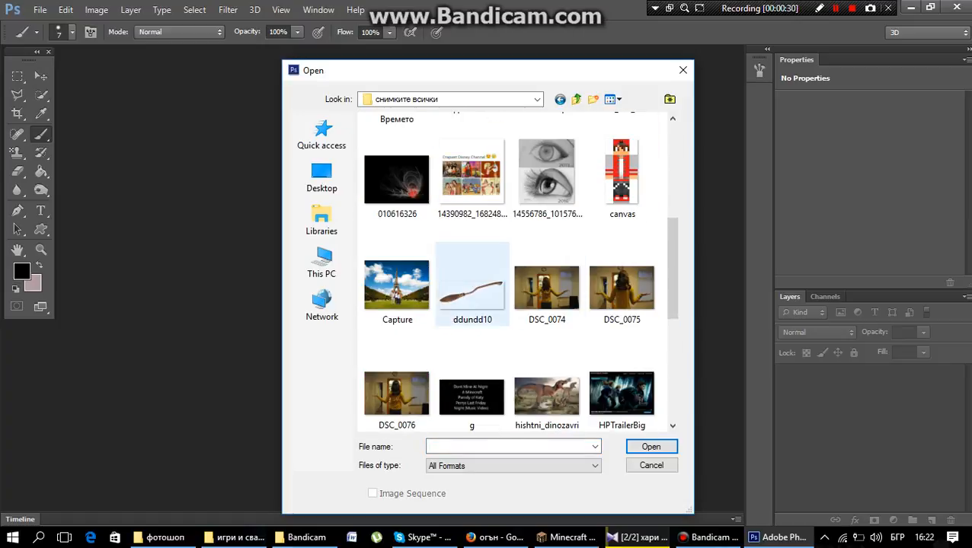
scroll(471, 282, down, 2)
scroll(546, 289, up, 7)
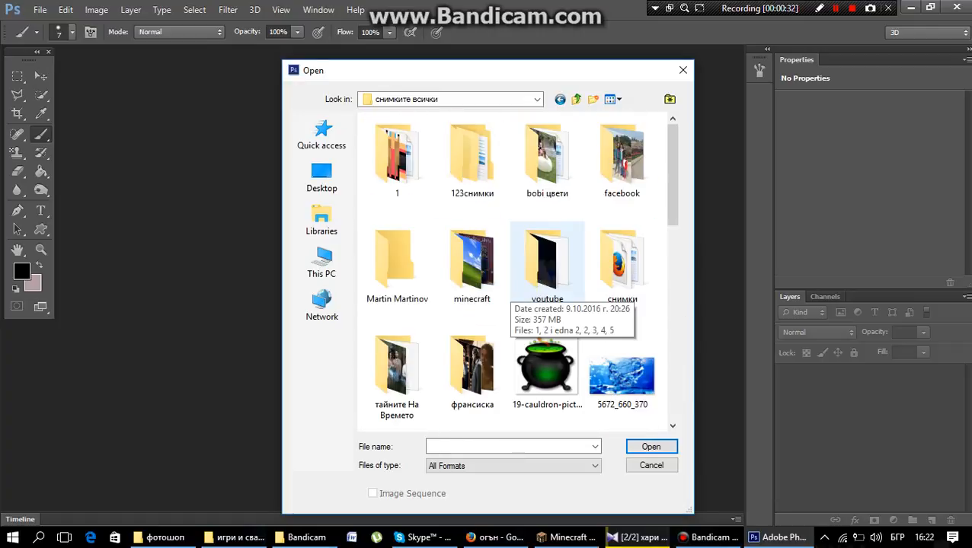
scroll(547, 262, down, 8)
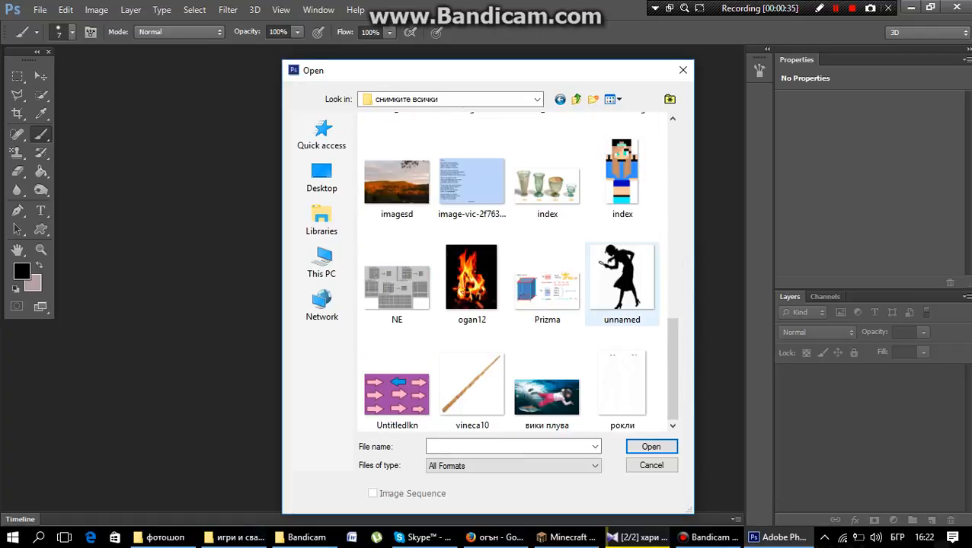
scroll(546, 262, up, 3)
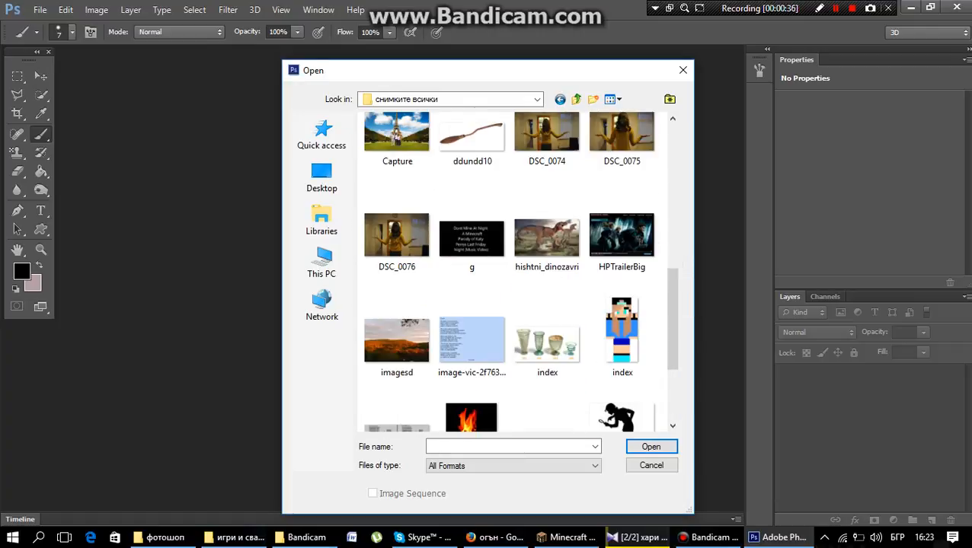
scroll(546, 262, up, 3)
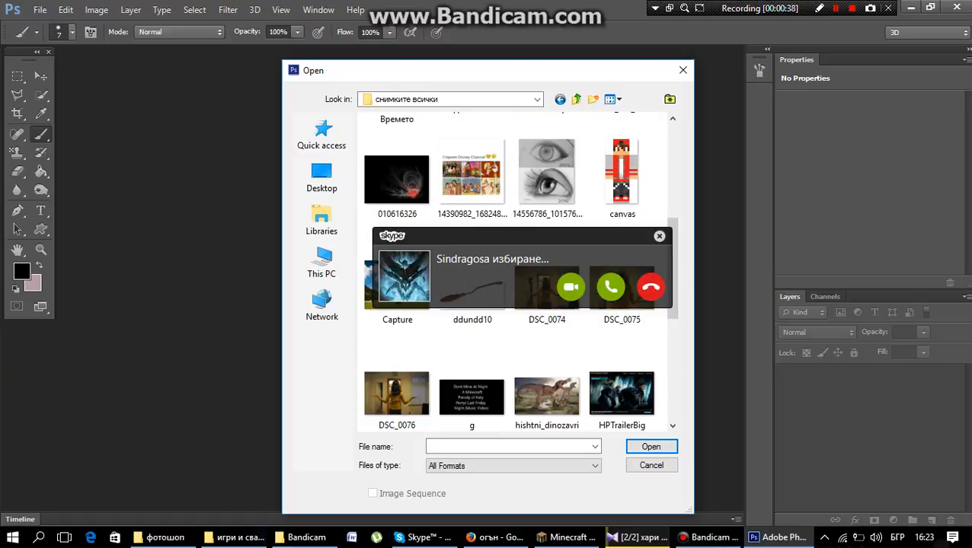
double_click(396, 179)
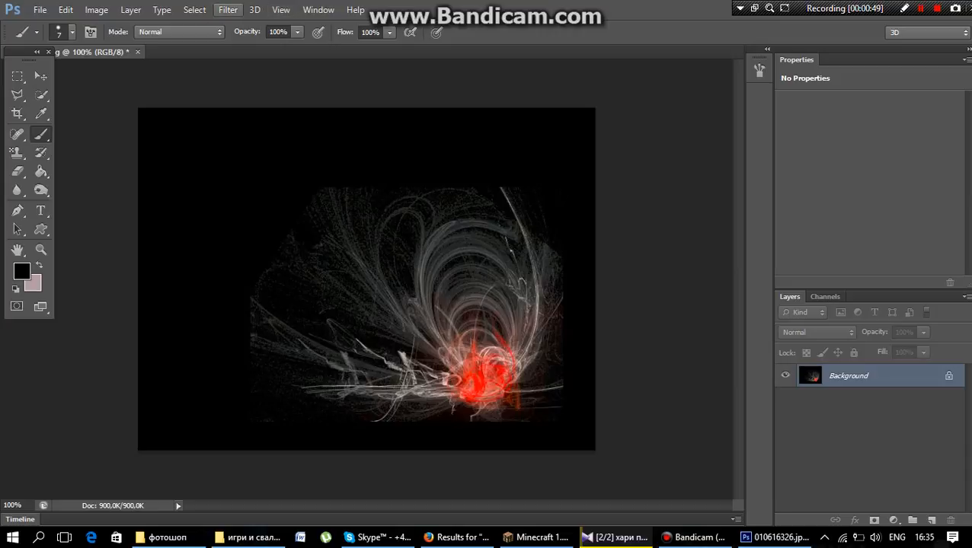
Open the JPEG image za from the desktop as a second document
click(40, 9)
click(56, 39)
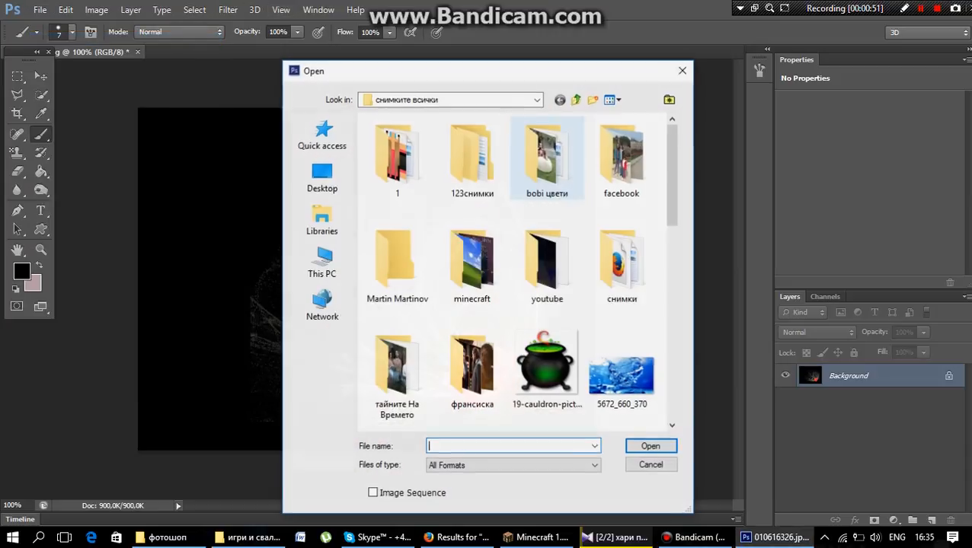
scroll(533, 274, down, 5)
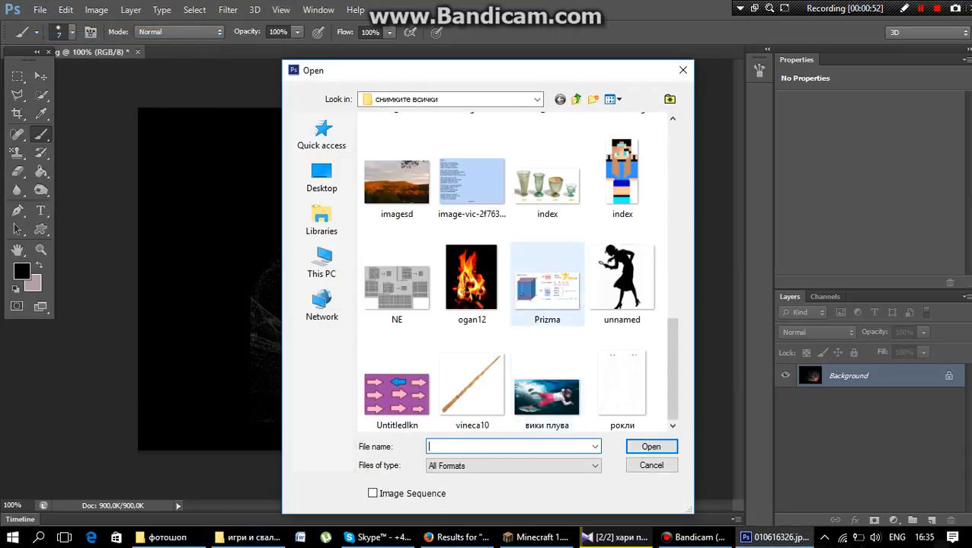
scroll(547, 274, up, 5)
scroll(547, 274, down, 3)
scroll(472, 366, down, 3)
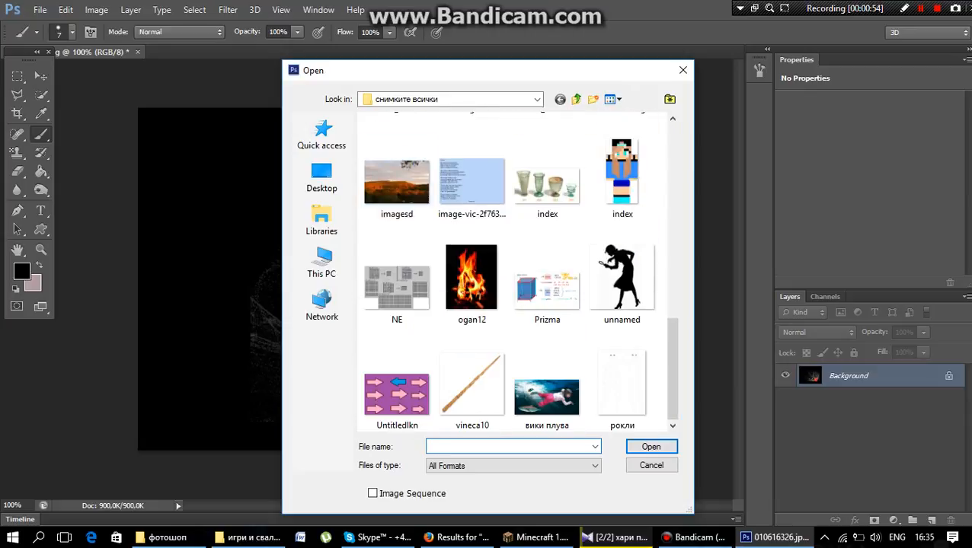
scroll(472, 304, up, 10)
click(321, 177)
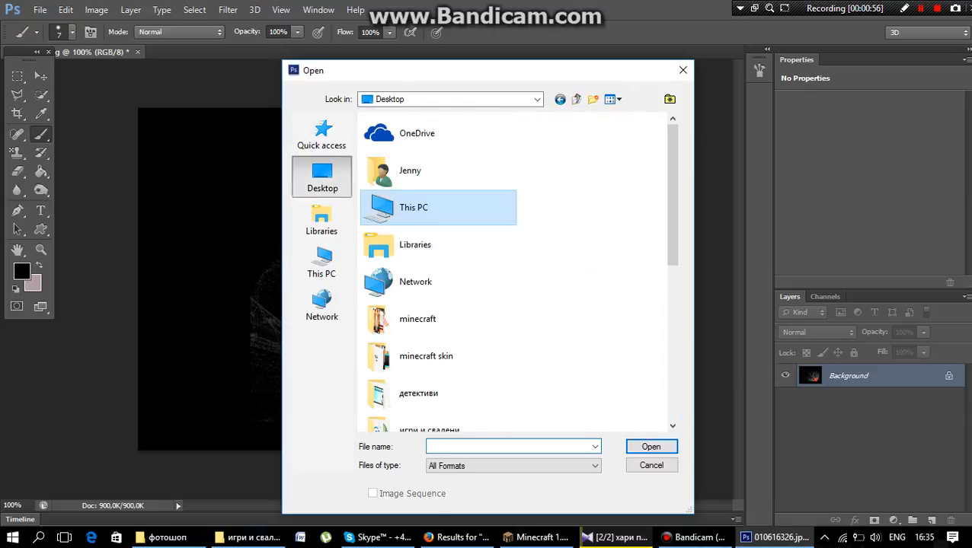
scroll(438, 229, down, 5)
click(426, 414)
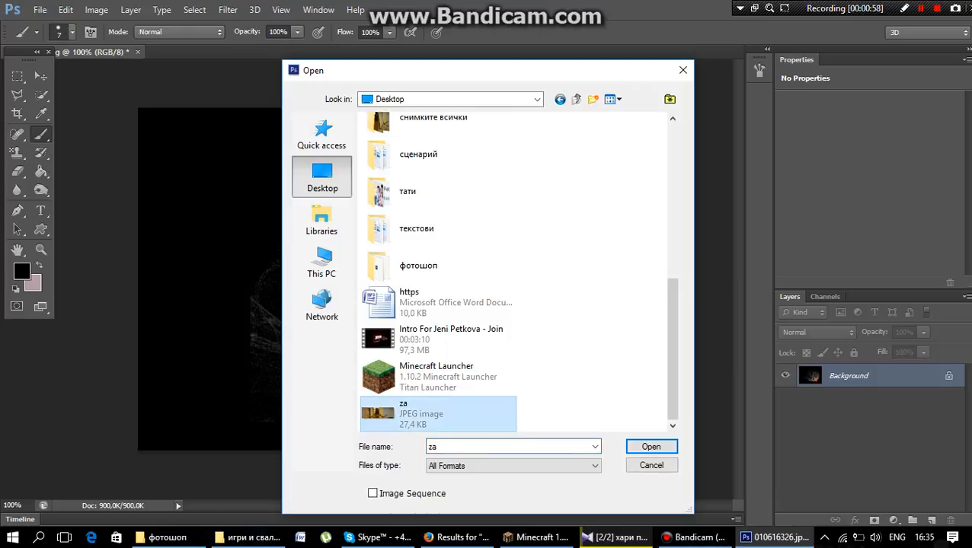
right_click(440, 412)
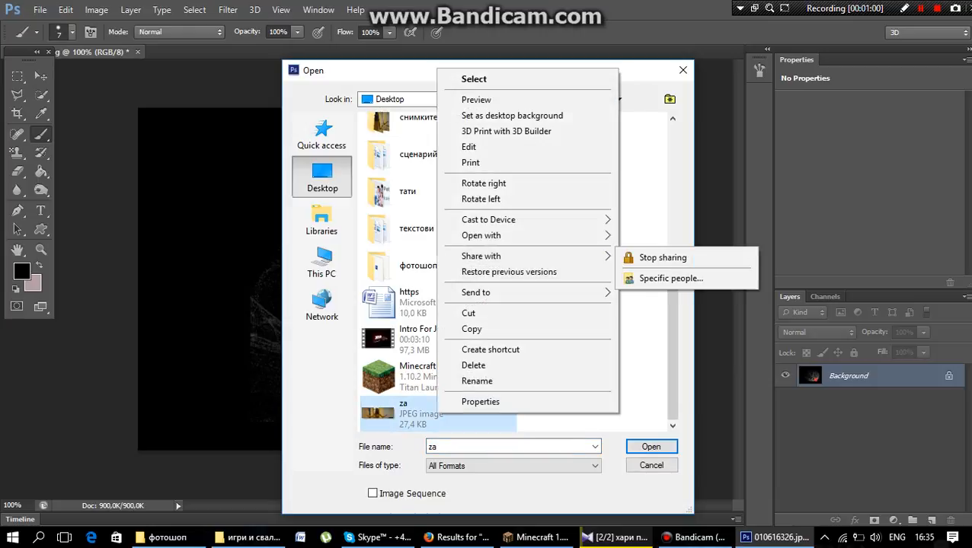
click(474, 79)
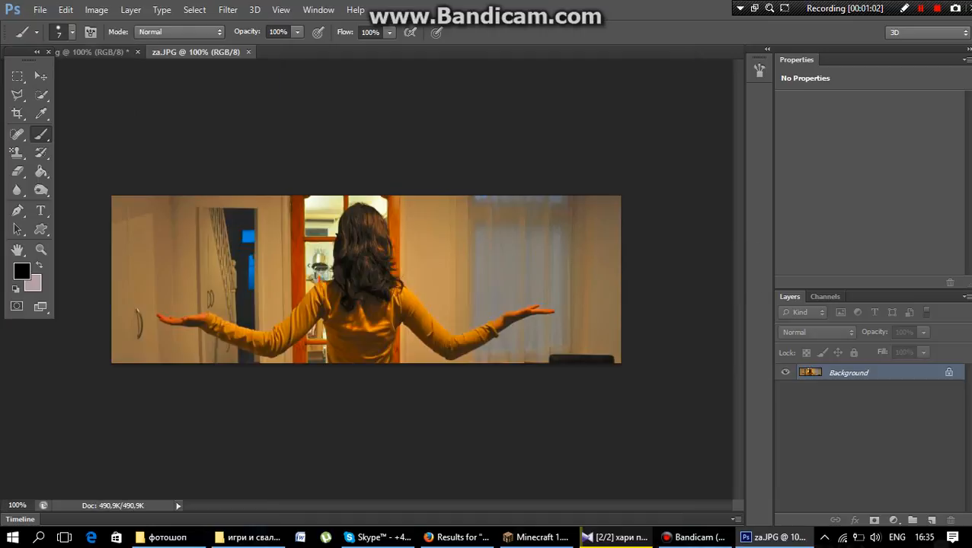
Try a black brush stroke beside the right-hand palm, undo it, and set the Quick Selection brush size to 15 px
mouse_move(565, 307)
mouse_down()
mouse_move(587, 281)
mouse_move(521, 195)
mouse_up()
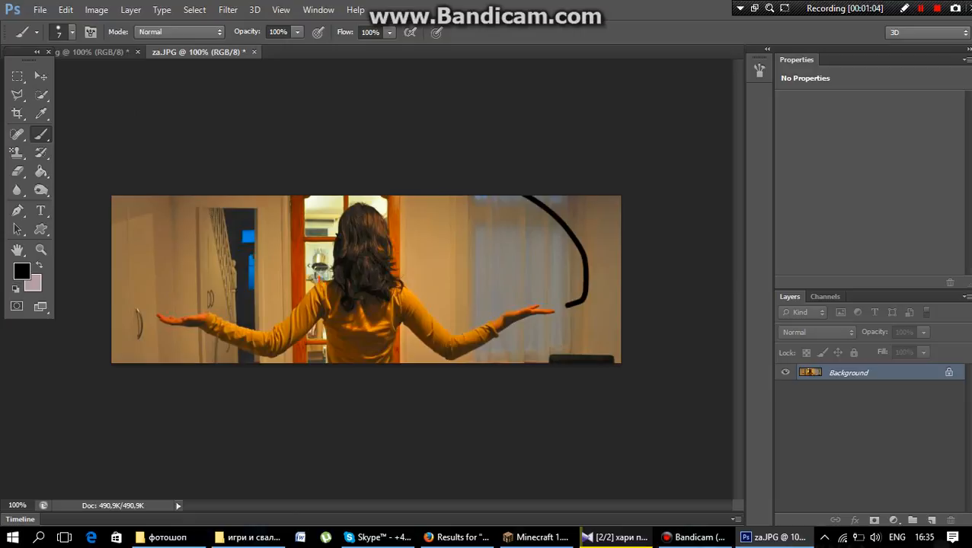
key(ctrl+z)
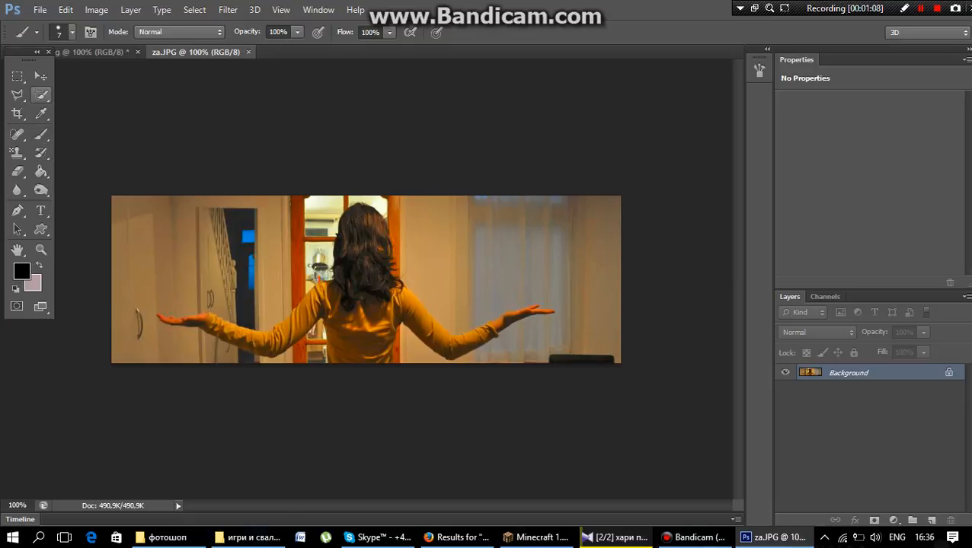
click(41, 94)
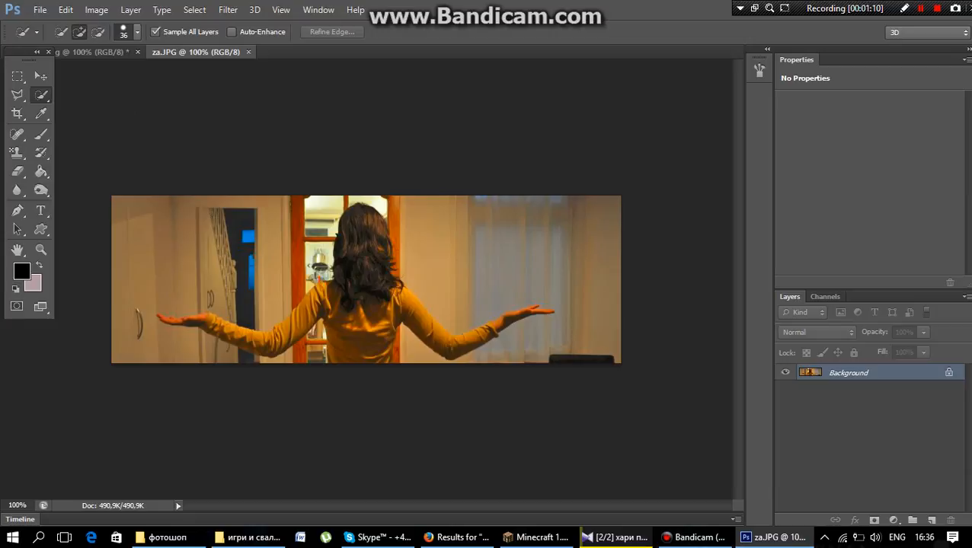
click(137, 32)
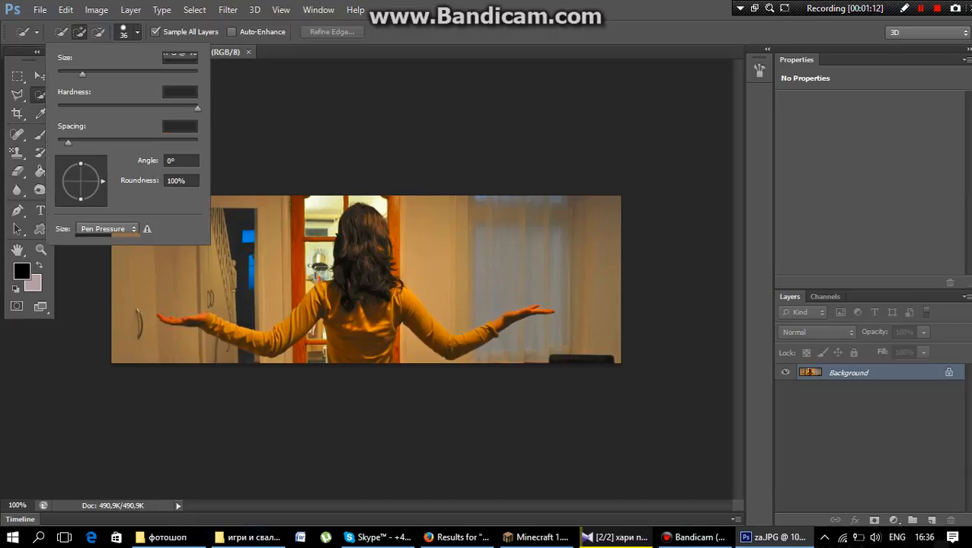
drag(82, 74, 68, 74)
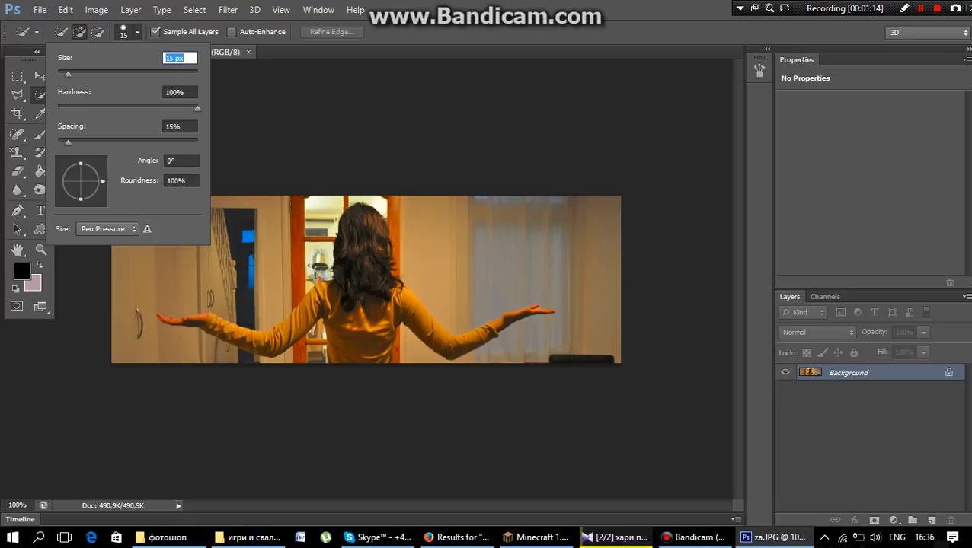
Select the woman's hair, torso and the sleeve on the photo's right side with Quick Selection
mouse_move(366, 348)
mouse_down()
mouse_move(355, 306)
mouse_move(366, 251)
mouse_up()
click(404, 307)
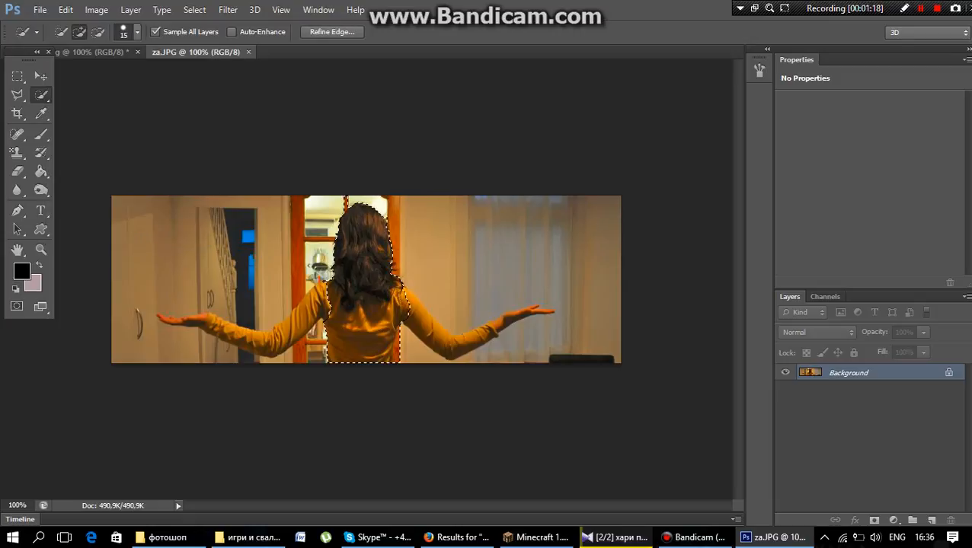
mouse_move(407, 316)
mouse_down()
mouse_move(451, 351)
mouse_move(478, 341)
mouse_up()
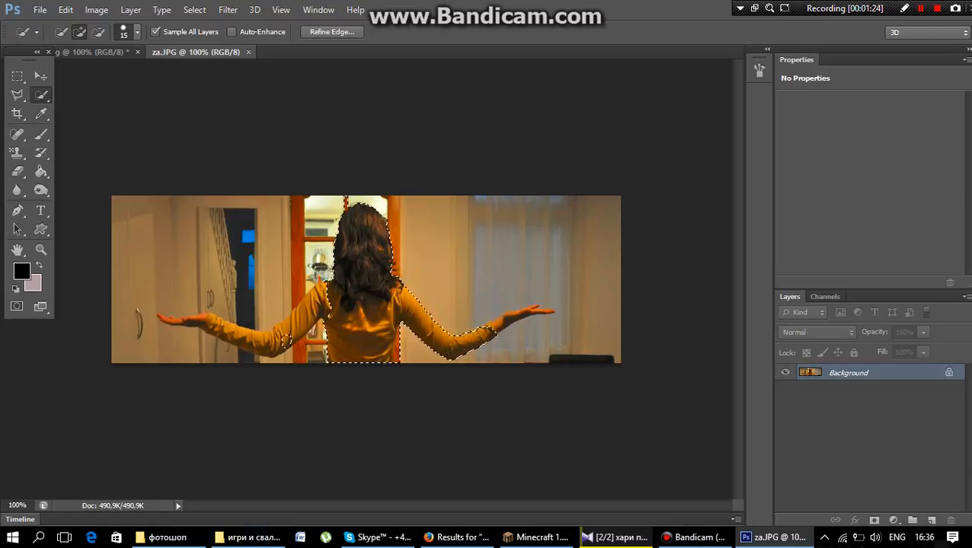
Try to add the arm on the photo's left side to the selection, undo the attempts and deselect everything
click(285, 337)
key(ctrl+z)
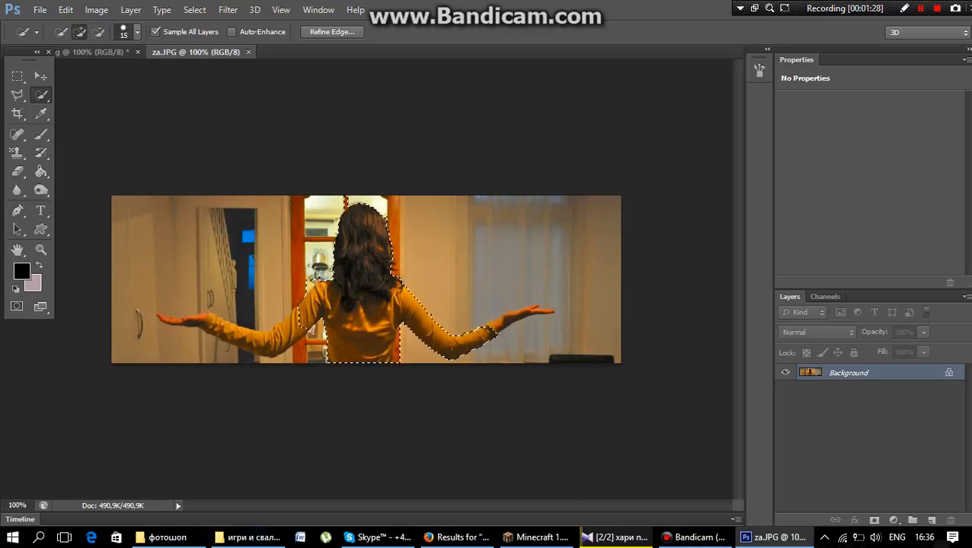
click(311, 307)
key(ctrl+z)
key(ctrl+z)
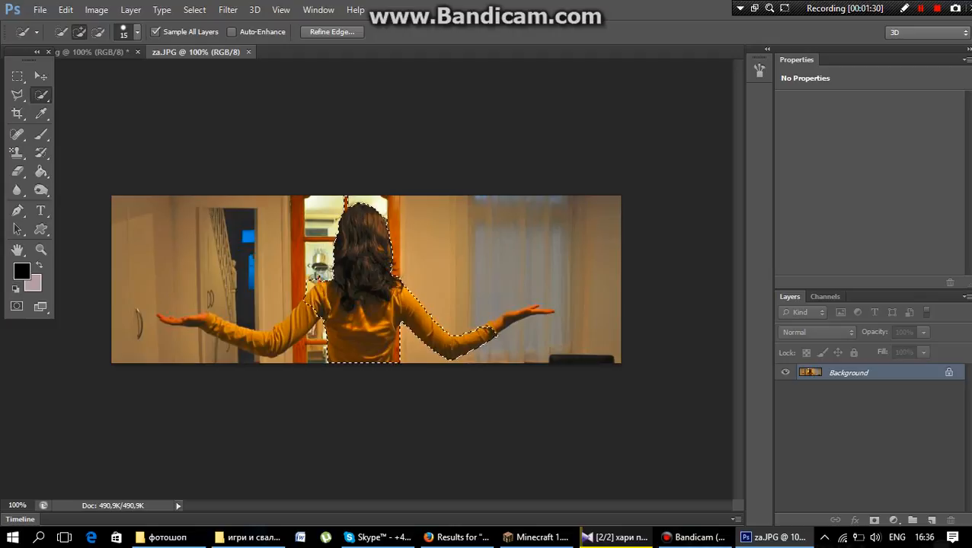
mouse_move(299, 323)
mouse_down()
mouse_move(253, 341)
mouse_move(190, 324)
mouse_move(199, 328)
mouse_up()
key(ctrl+z)
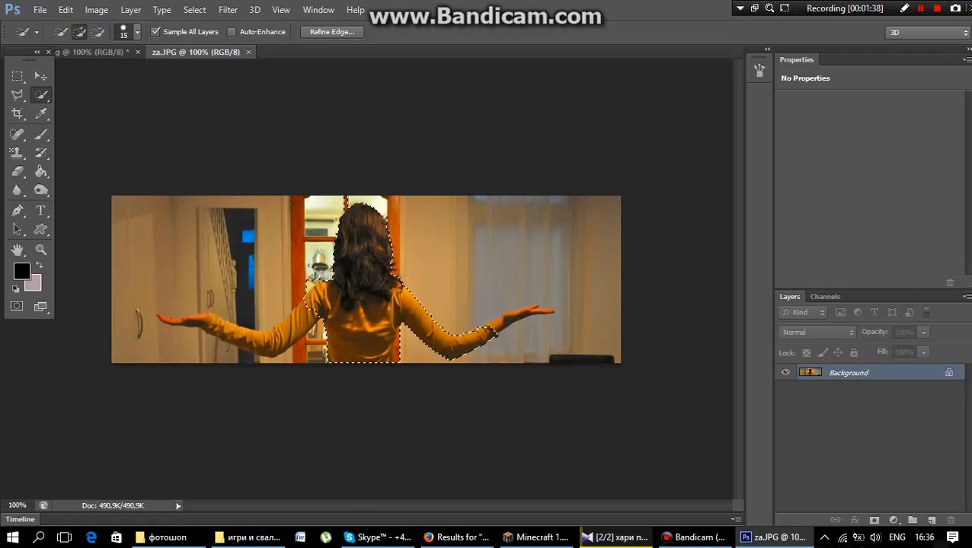
key(ctrl+d)
Set the Quick Selection brush size to 7 px, try selecting the forearm on the photo's left side, and clear that selection
click(137, 31)
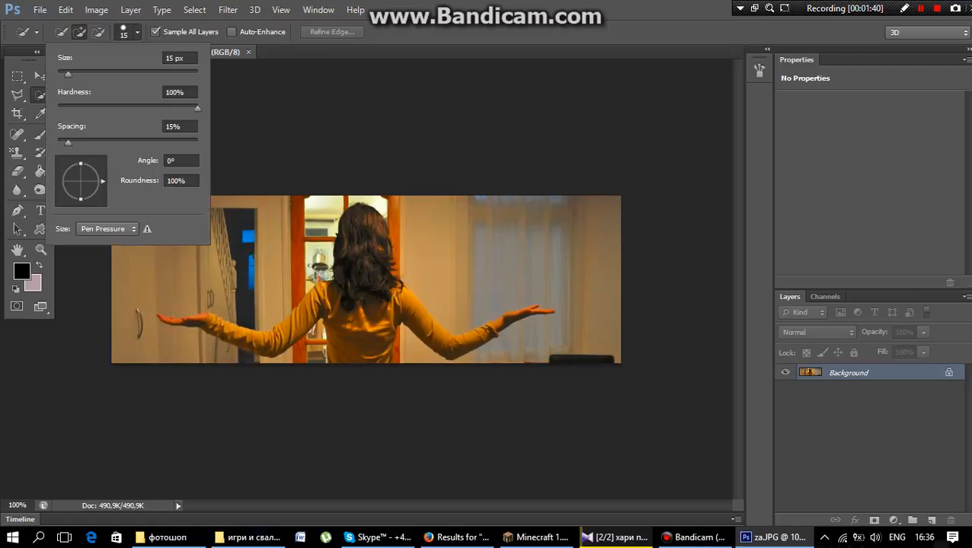
drag(64, 74, 62, 74)
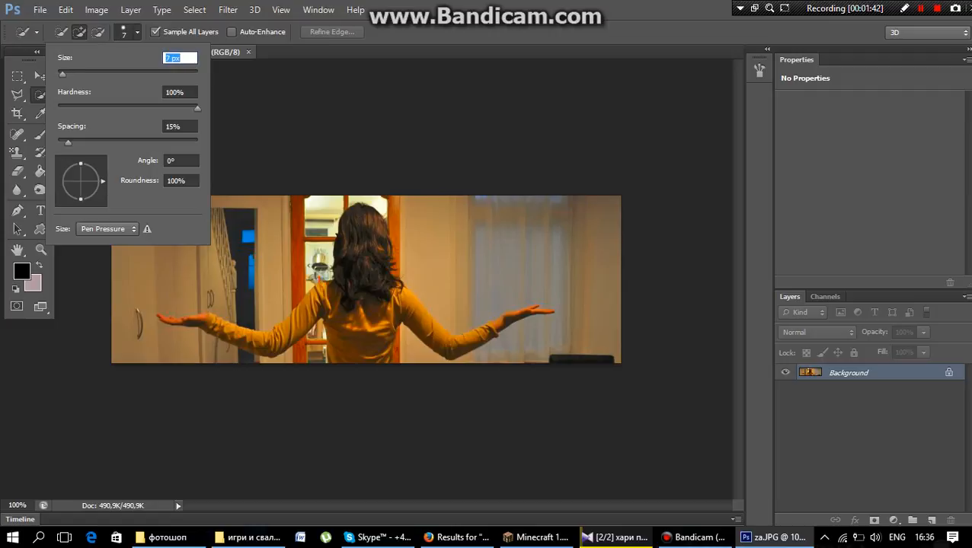
drag(190, 319, 259, 346)
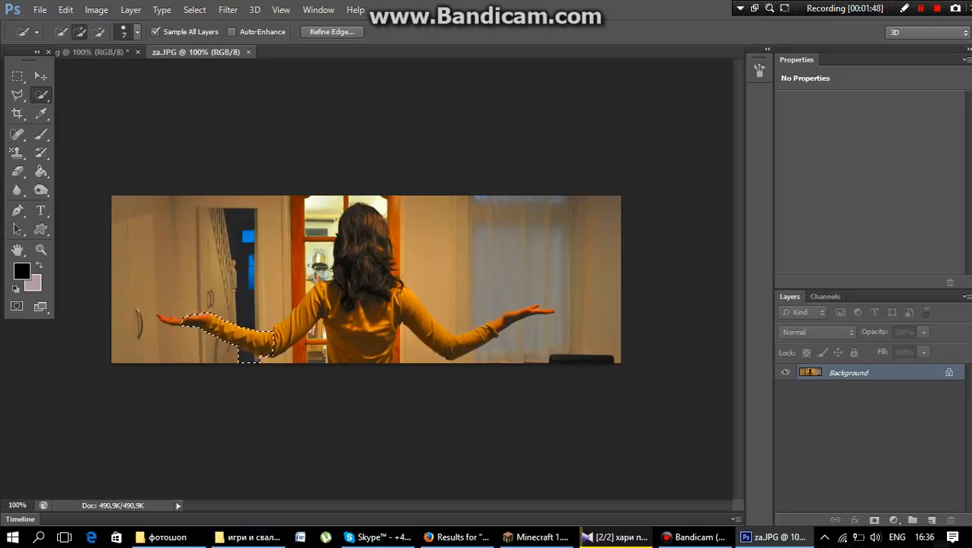
key(ctrl+z)
key(ctrl+d)
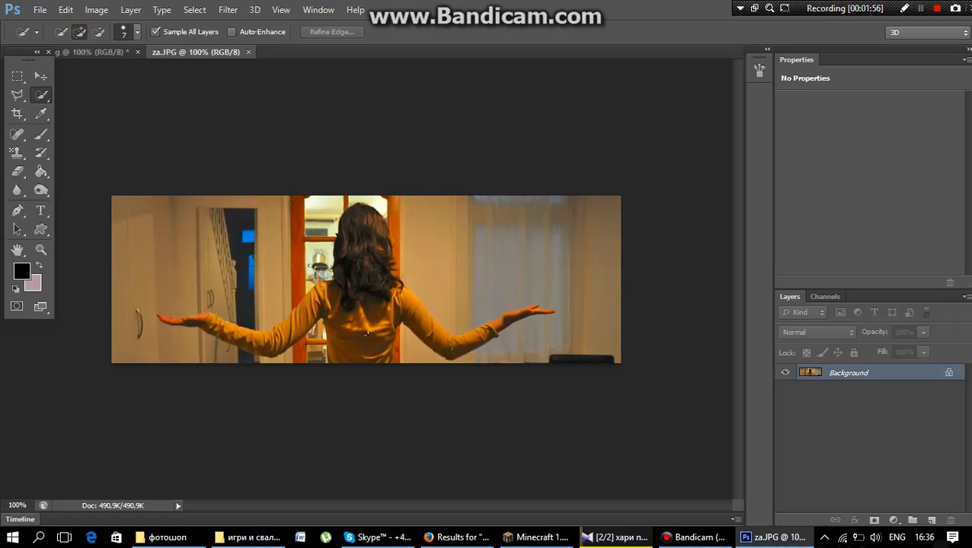
Try selecting the torso and the adjoining sleeve on the photo's left side with Quick Selection, and deselect
mouse_move(366, 333)
mouse_down()
mouse_move(375, 324)
mouse_move(320, 304)
mouse_move(287, 344)
mouse_up()
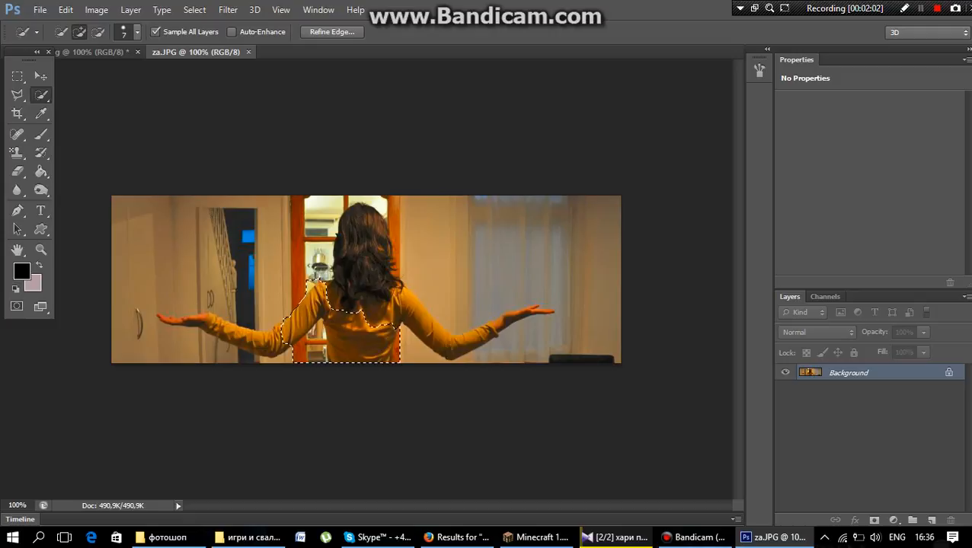
key(ctrl+d)
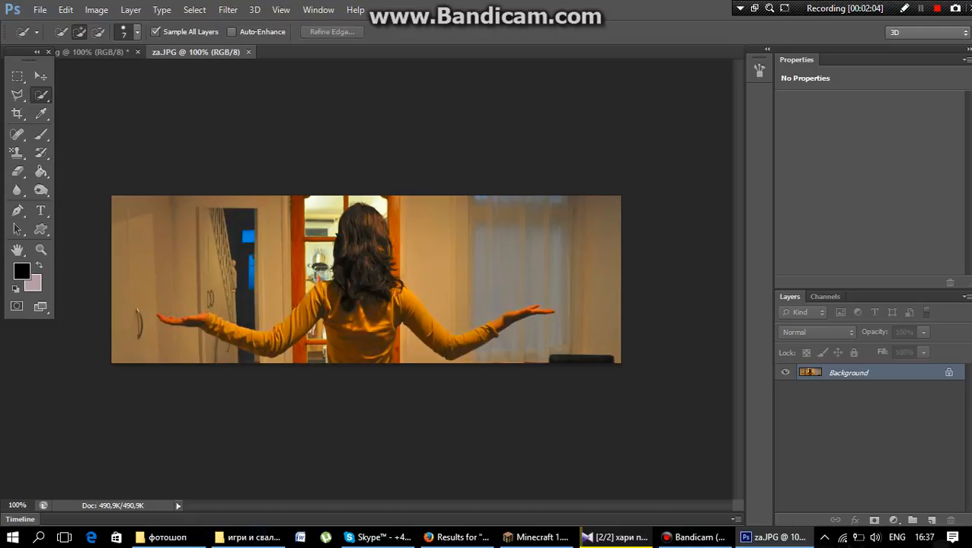
Reset the colours to default and set the foreground colour to bright green 09ff37
key(d)
click(22, 271)
click(764, 166)
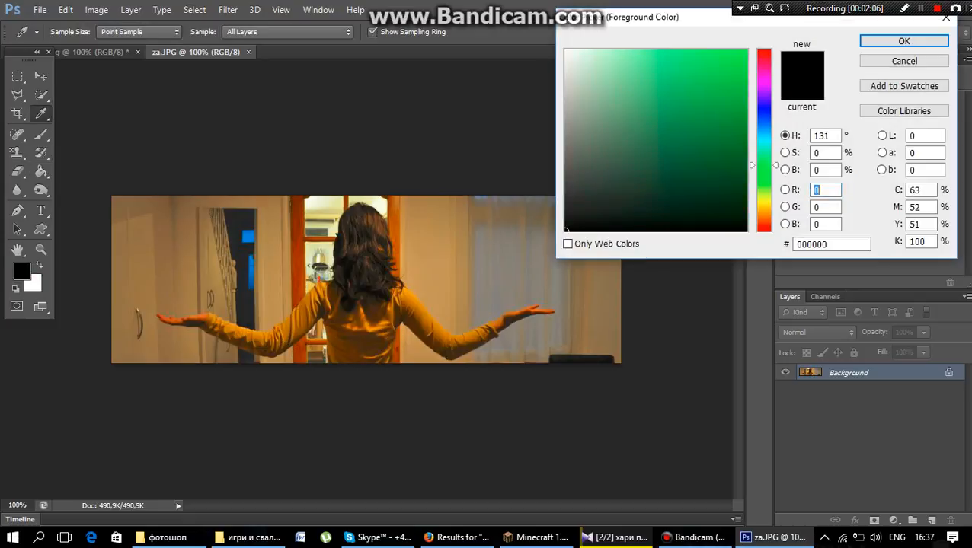
click(740, 50)
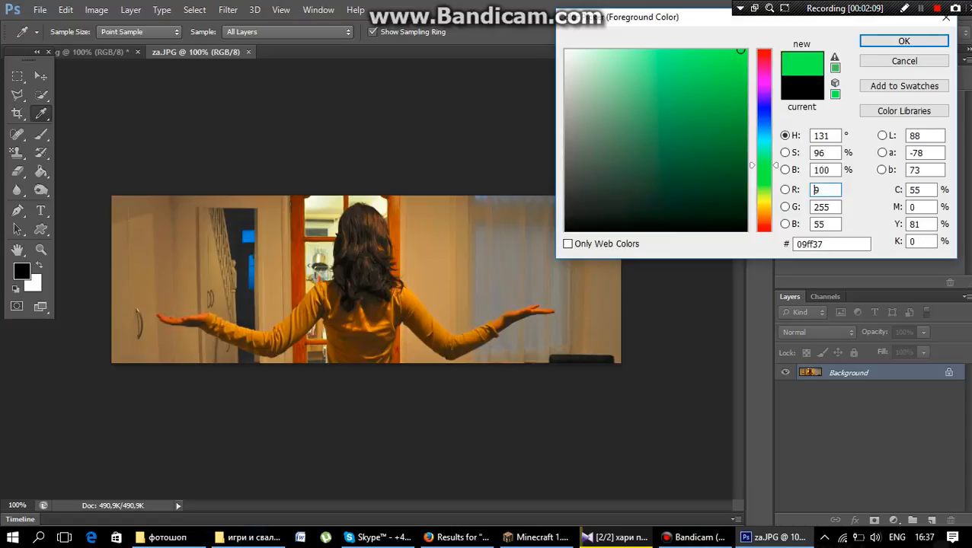
click(903, 41)
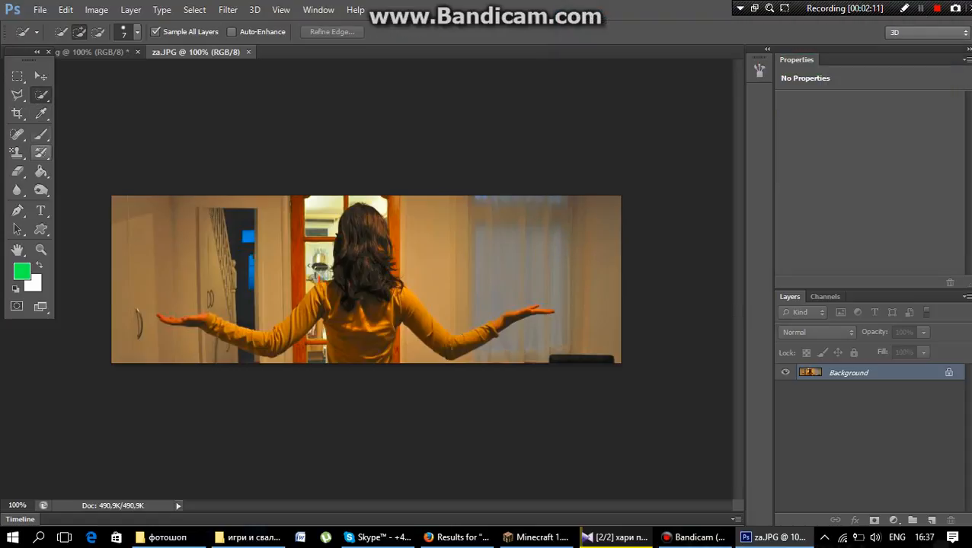
Paint green with the Brush over the background between the torso and the arm on the photo's left side
click(42, 134)
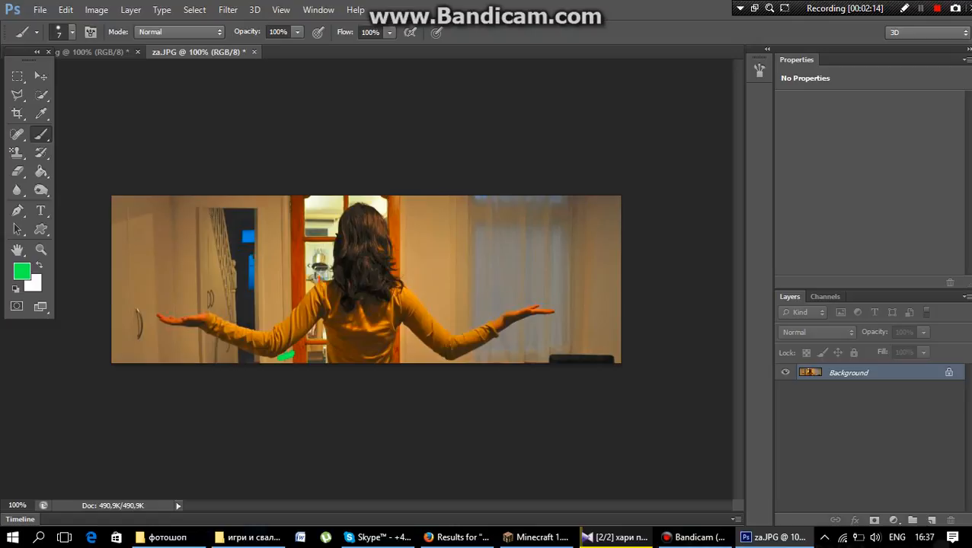
drag(292, 352, 318, 323)
drag(307, 343, 316, 335)
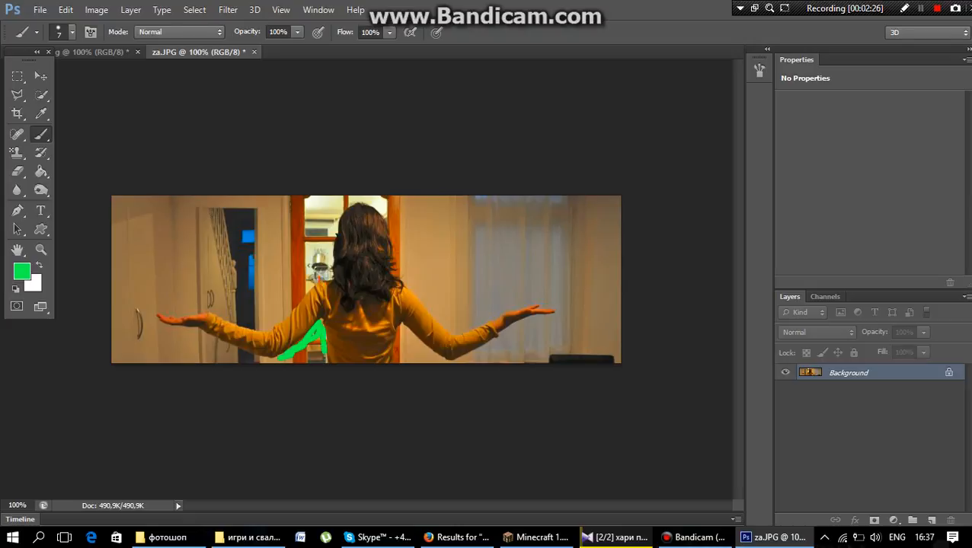
drag(325, 352, 322, 361)
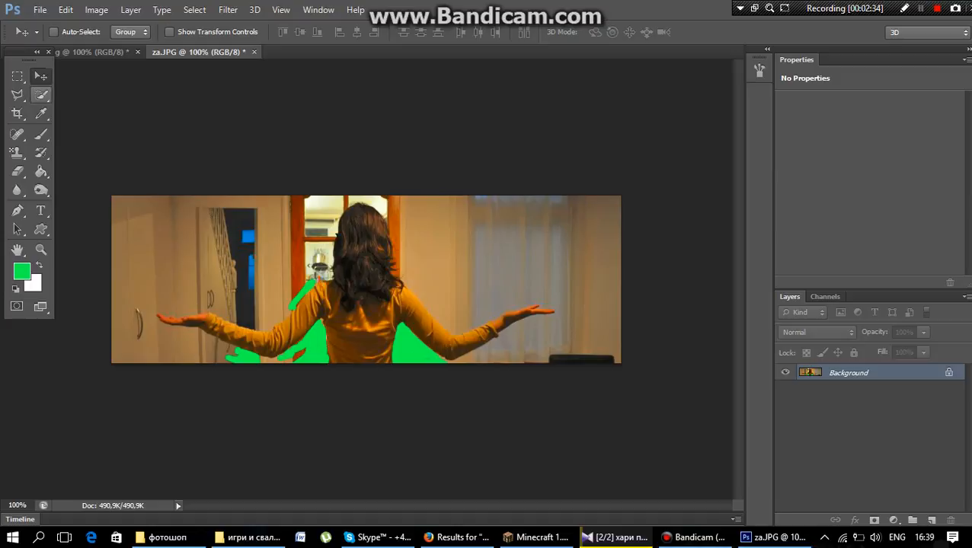
Select the woman's torso, hair and both arms out to the fingertips with Quick Selection
click(358, 302)
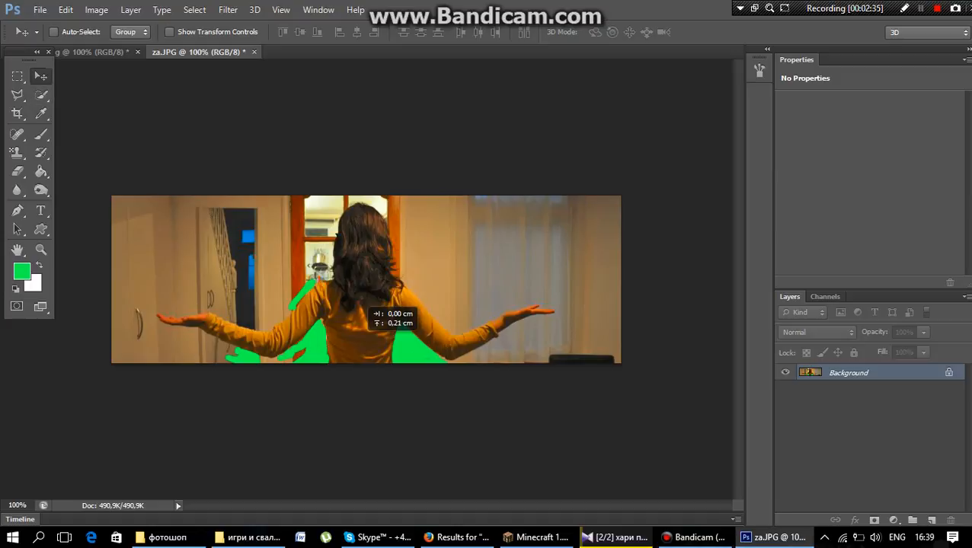
key(Return)
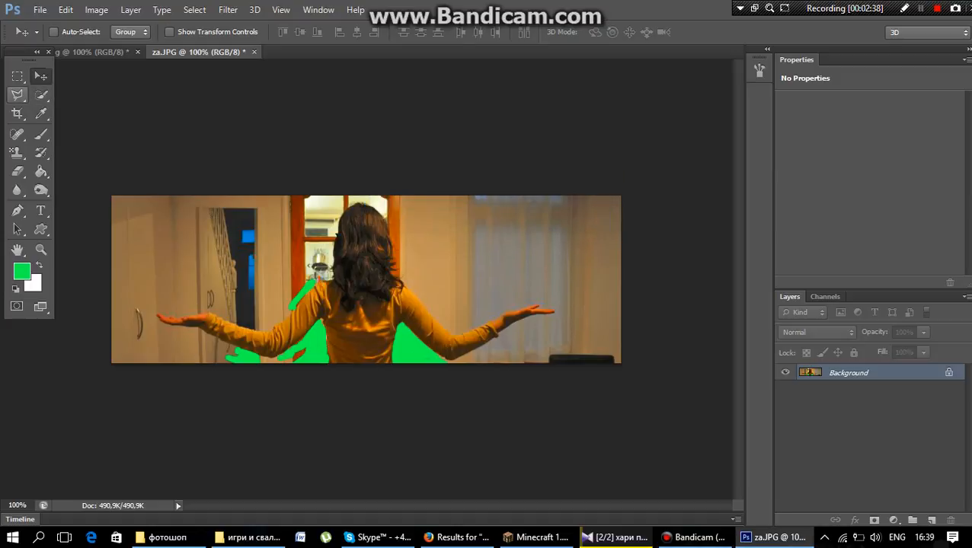
key(w)
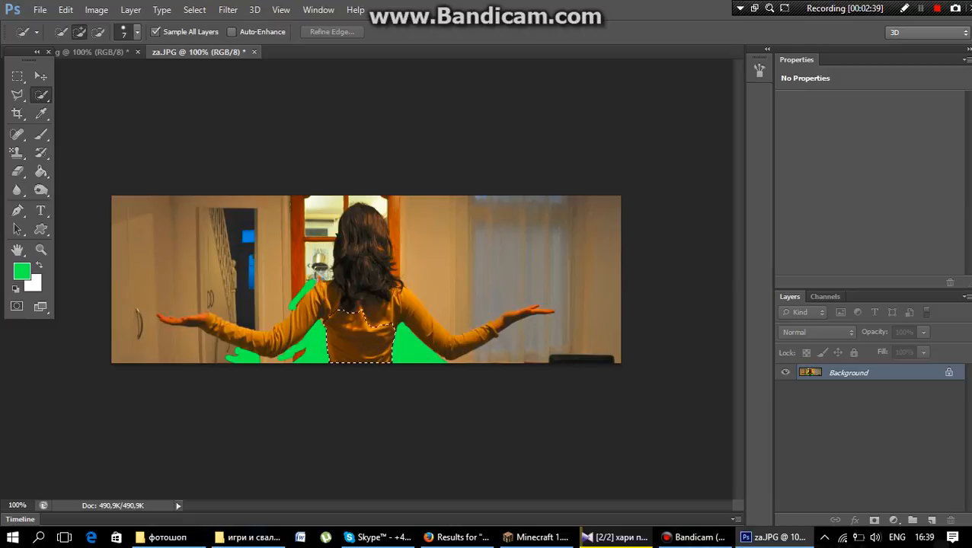
mouse_move(358, 305)
mouse_down()
mouse_move(395, 282)
mouse_move(313, 301)
mouse_move(268, 342)
mouse_up()
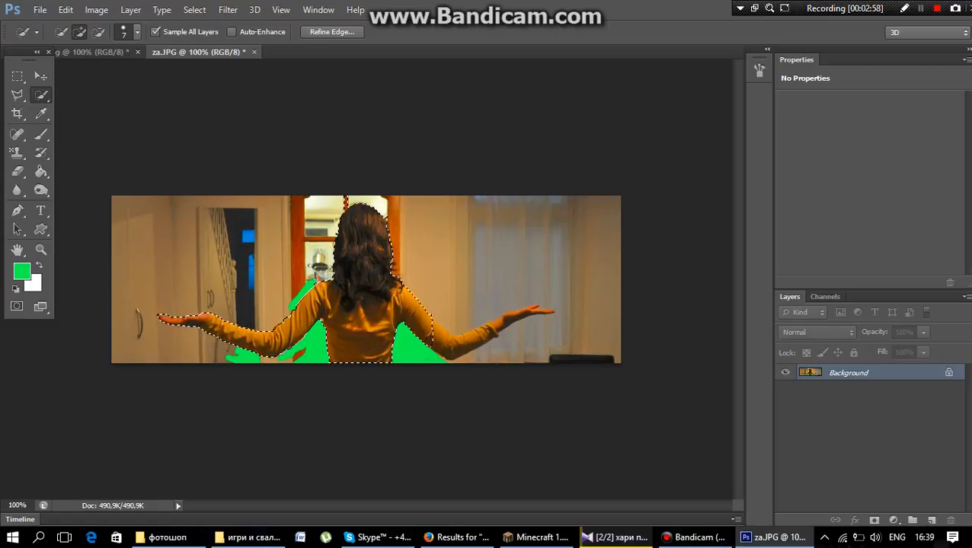
mouse_move(426, 330)
mouse_down()
mouse_move(455, 348)
mouse_move(489, 334)
mouse_move(494, 318)
mouse_move(533, 311)
mouse_up()
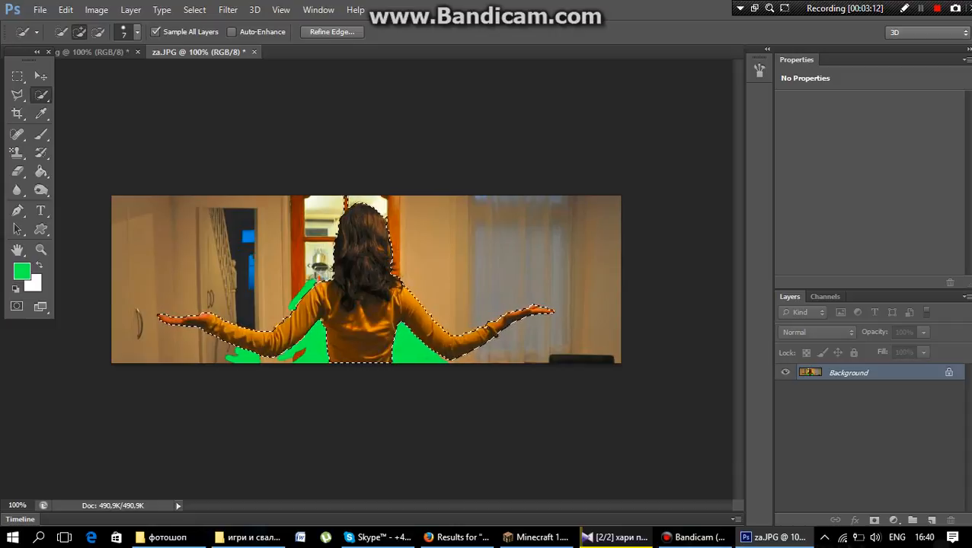
Copy the selected woman into the dark light-effect image and move her down to the canvas's lower edge
key(ctrl+c)
key(ctrl+Tab)
key(ctrl+v)
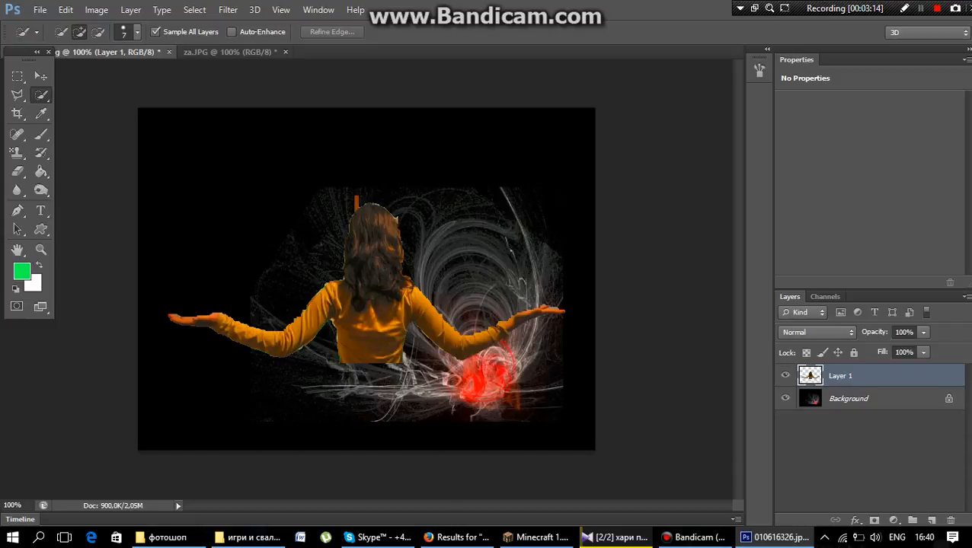
key(v)
mouse_move(403, 288)
mouse_down()
mouse_move(415, 354)
mouse_move(436, 317)
mouse_move(426, 293)
mouse_move(383, 338)
mouse_up()
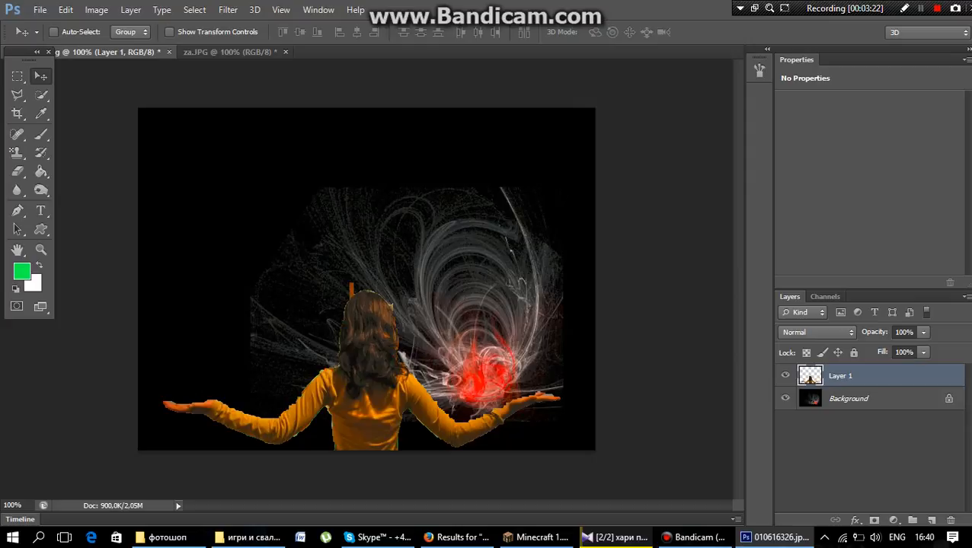
click(920, 8)
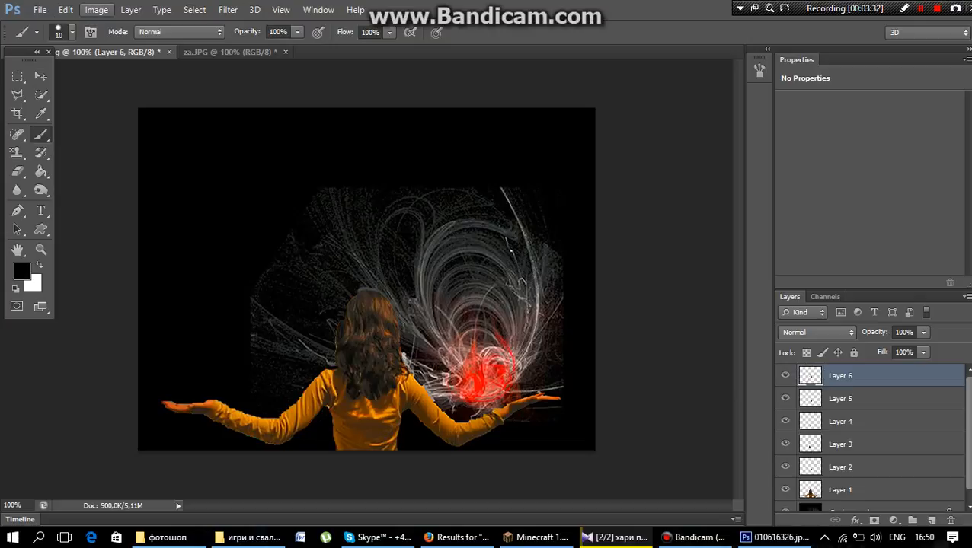
Resample the image to a resolution of 300 pixels/inch
click(96, 10)
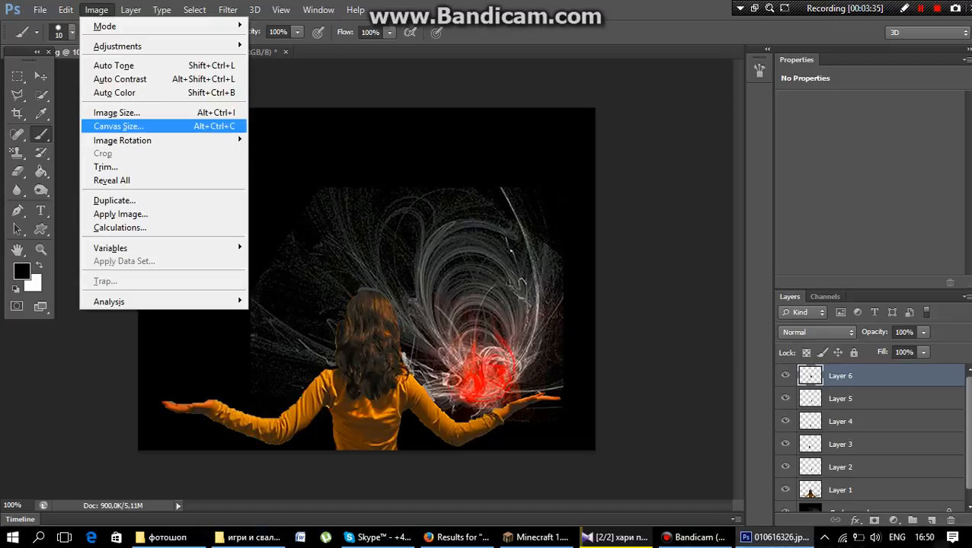
click(117, 112)
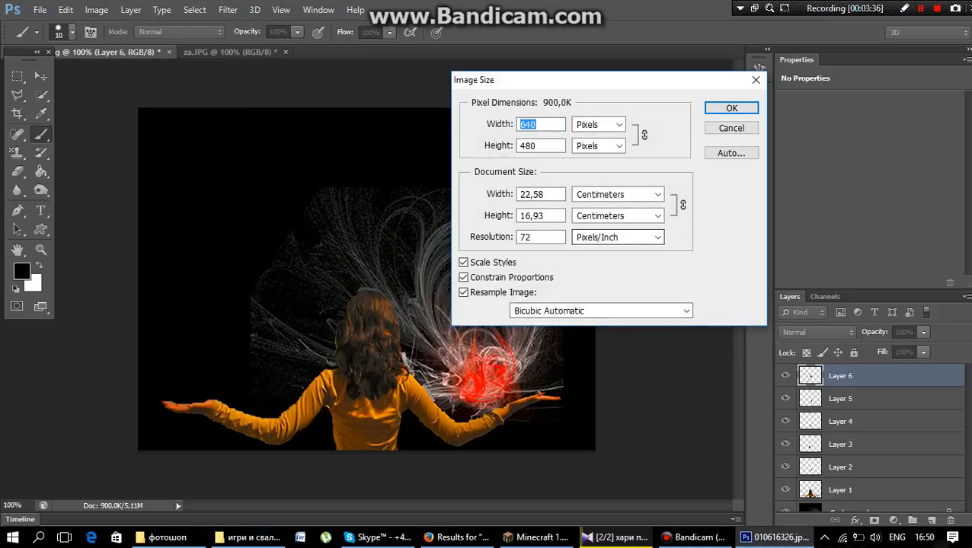
drag(536, 237, 518, 238)
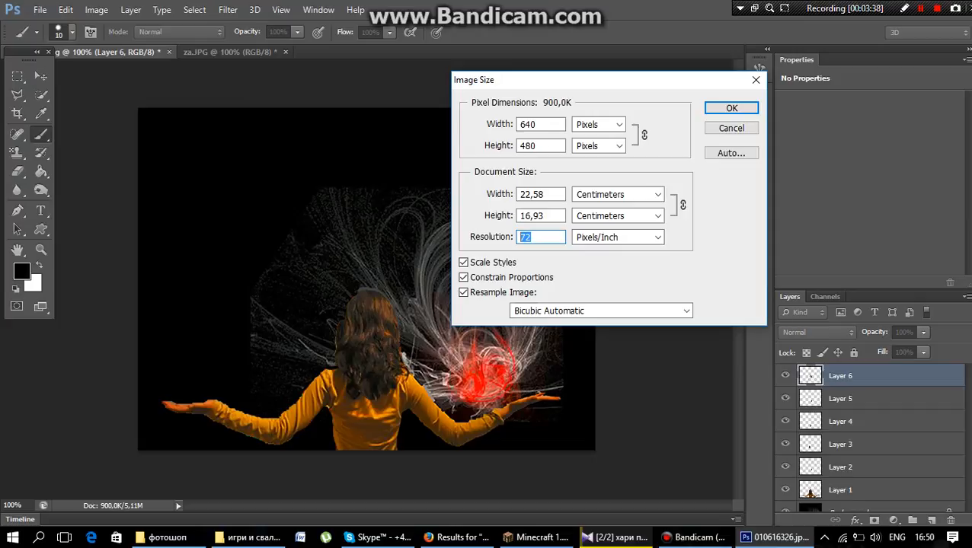
key(BackSpace)
text(300)
key(Return)
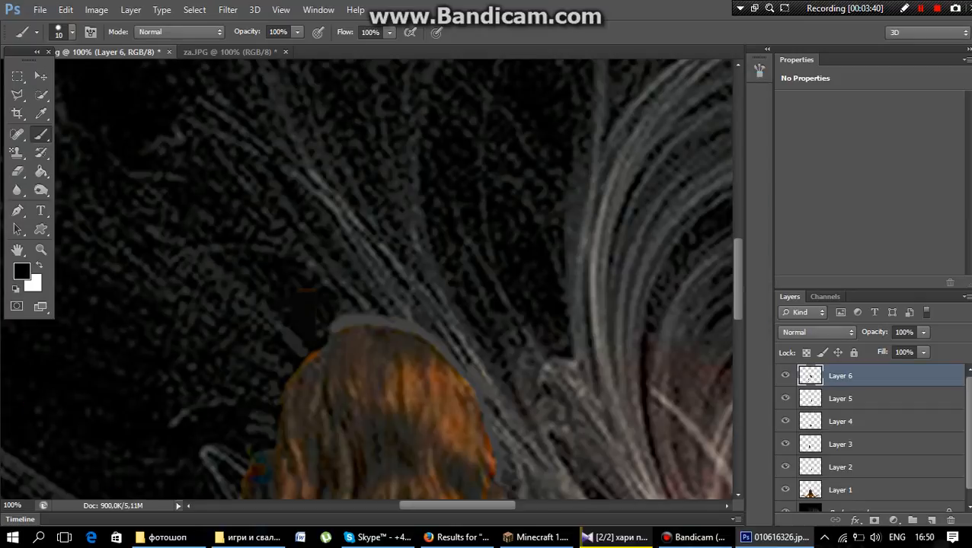
Sample the black background and paint it with the 10 px Brush along the underside of the left upper sleeve on Layer 6
click(17, 250)
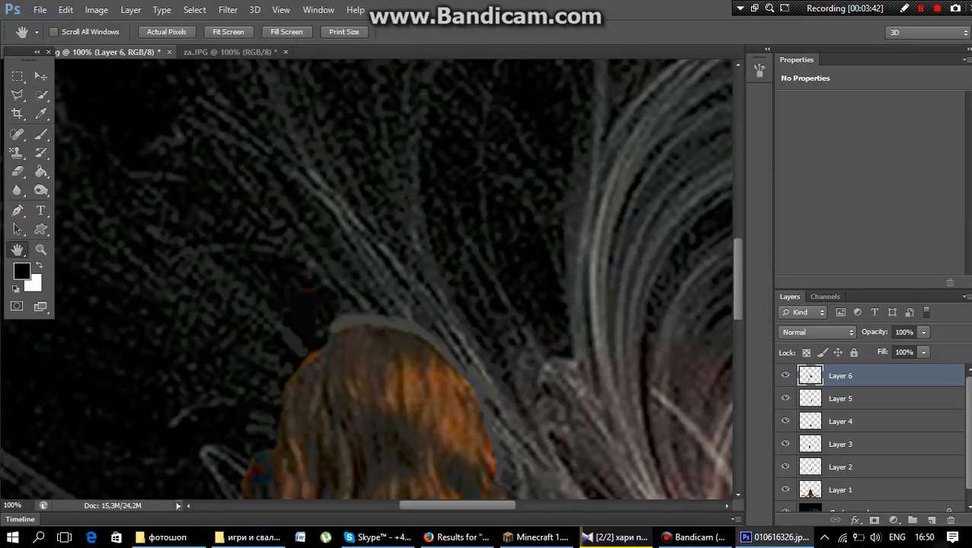
drag(198, 426, 493, 96)
drag(305, 427, 446, 151)
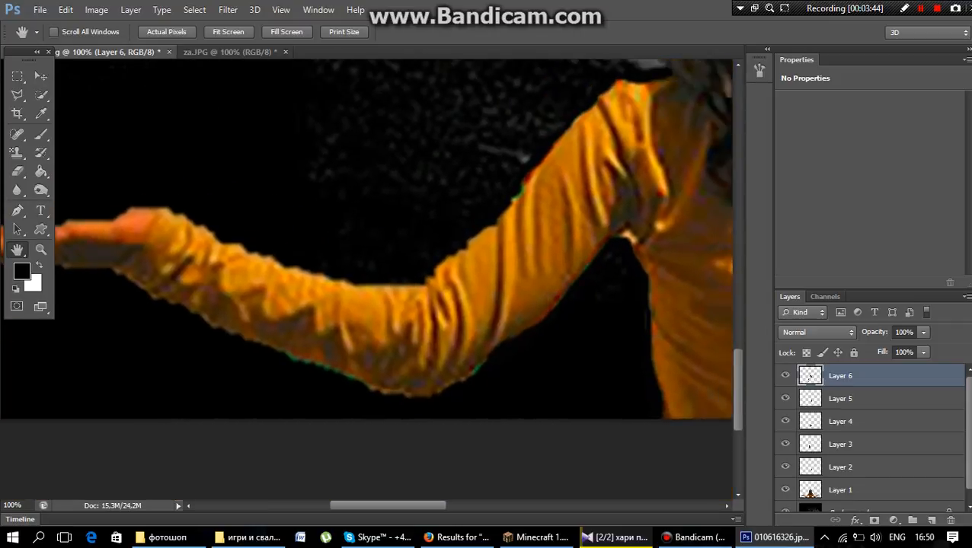
click(41, 114)
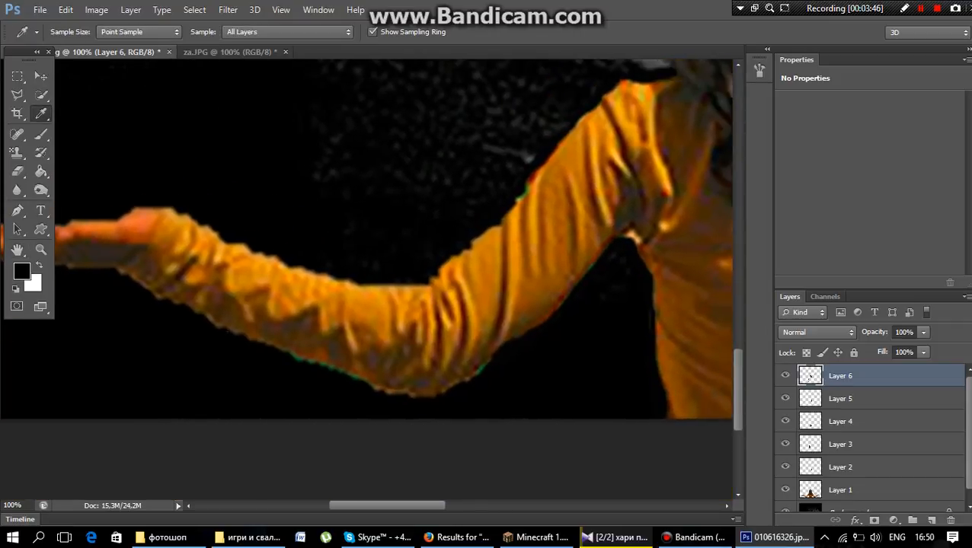
drag(608, 271, 520, 358)
click(41, 134)
click(72, 32)
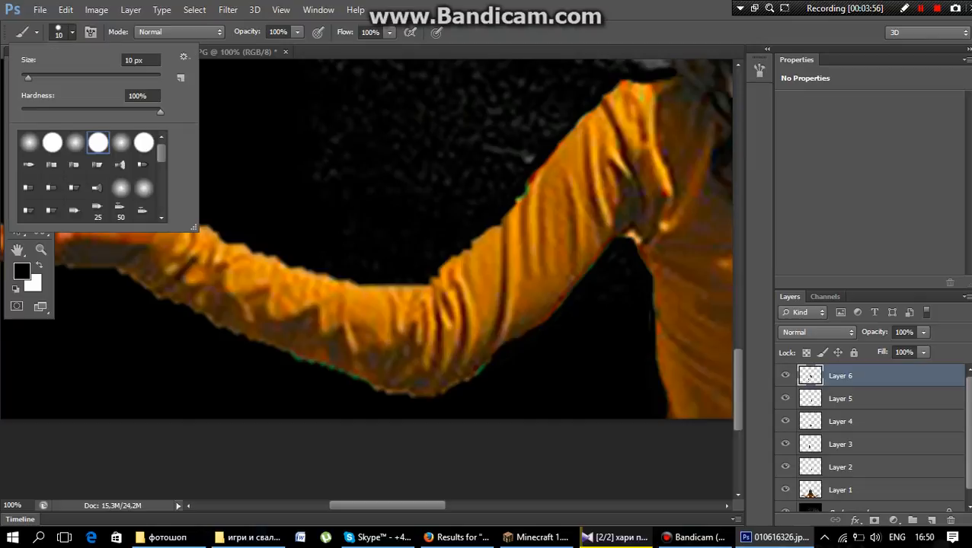
drag(467, 380, 592, 261)
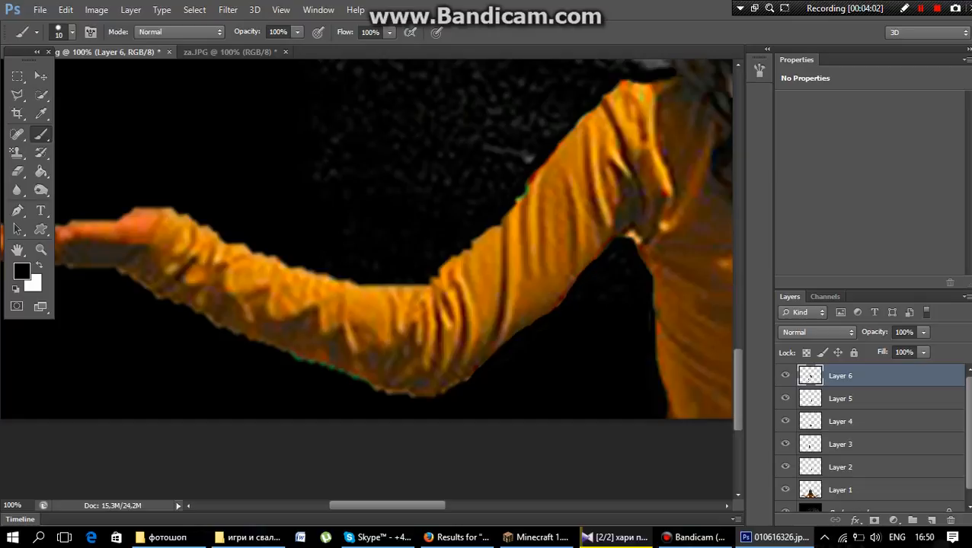
Undo an extra stroke under the left upper sleeve and paint black over the green fringe beneath the elbow
drag(538, 314, 576, 274)
key(ctrl+z)
mouse_move(298, 358)
mouse_down()
mouse_move(424, 396)
mouse_move(478, 366)
mouse_up()
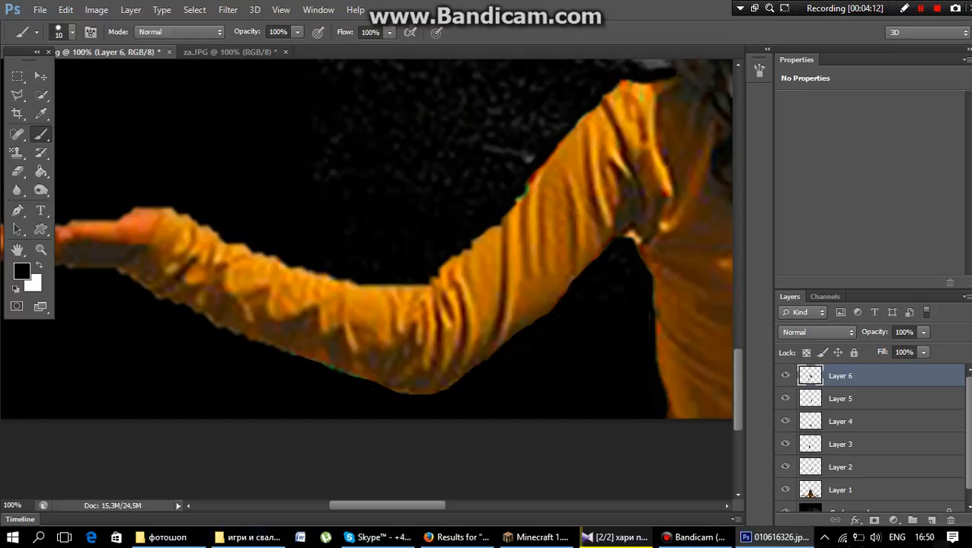
drag(326, 366, 367, 377)
Paint black over the fringe along the upper edge of the left upper sleeve, resampling the dark background colour between strokes
drag(494, 225, 434, 273)
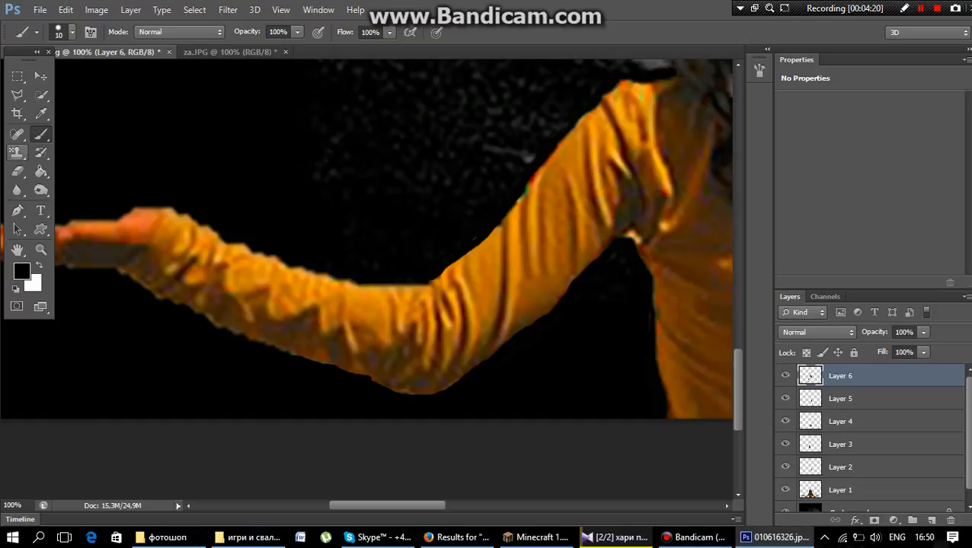
click(41, 112)
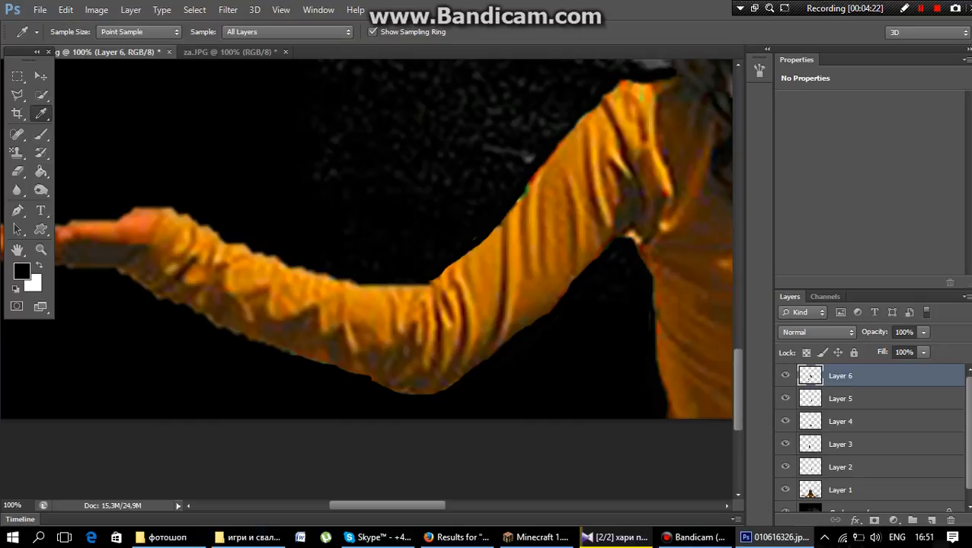
click(232, 152)
click(344, 310)
click(238, 146)
key(b)
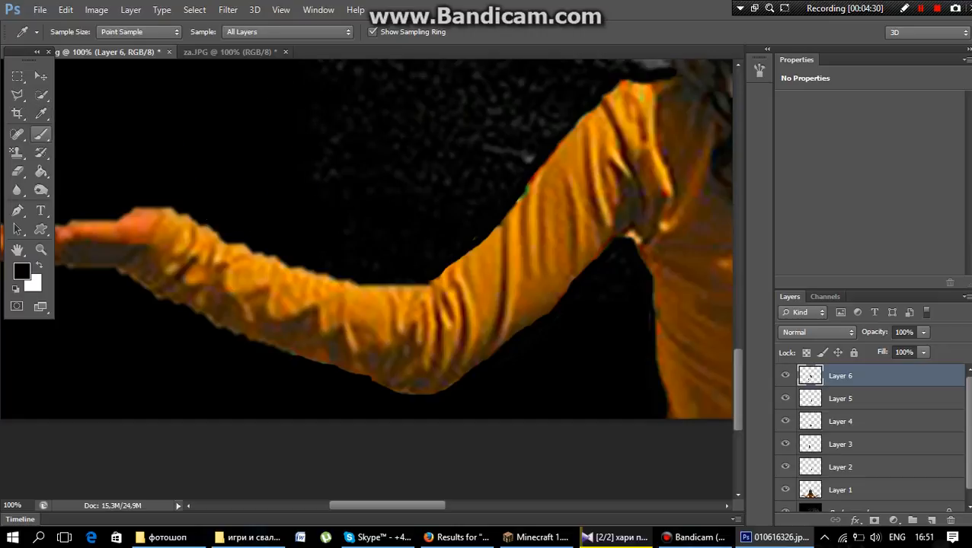
drag(536, 168, 529, 178)
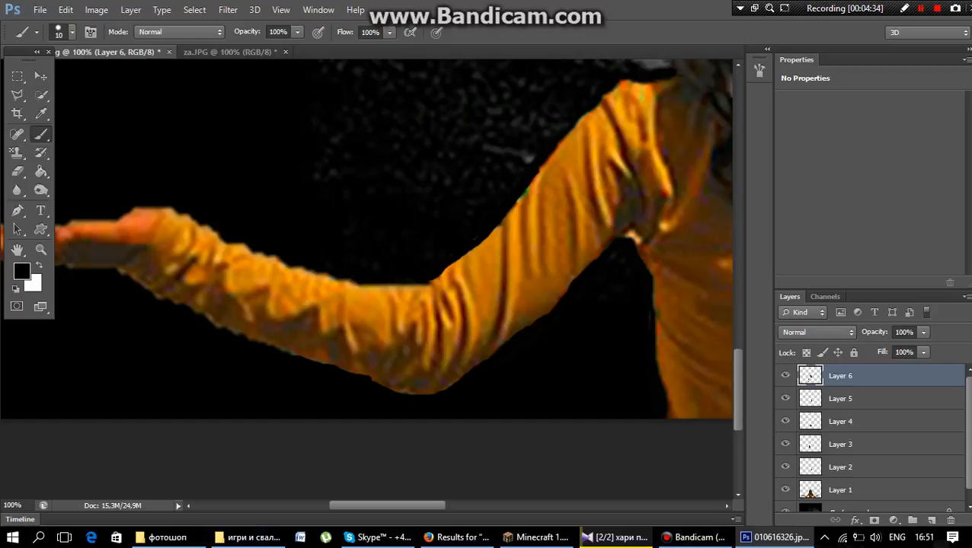
Smooth the upper and lower edges of the left forearm sleeve with black brush strokes
drag(182, 214, 279, 258)
drag(370, 281, 396, 282)
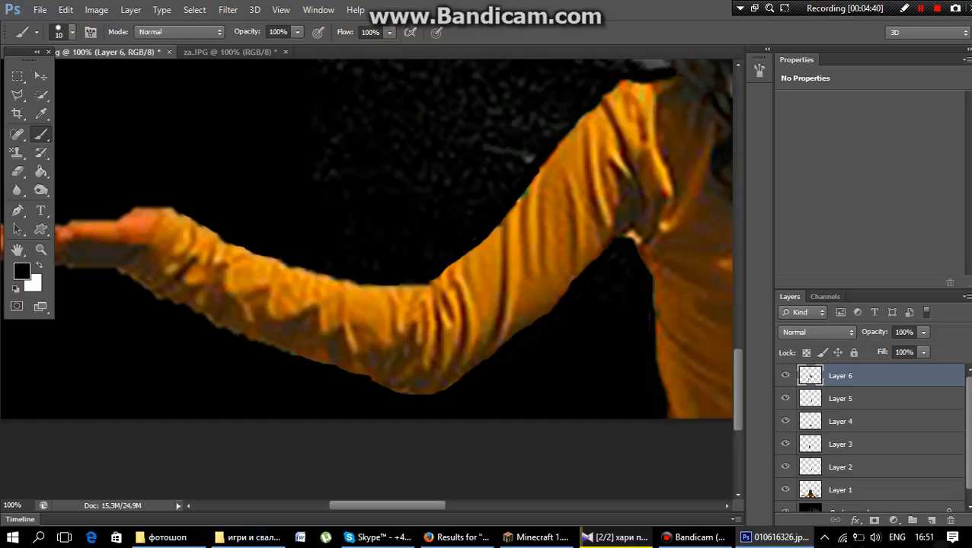
drag(206, 321, 219, 330)
drag(286, 350, 131, 278)
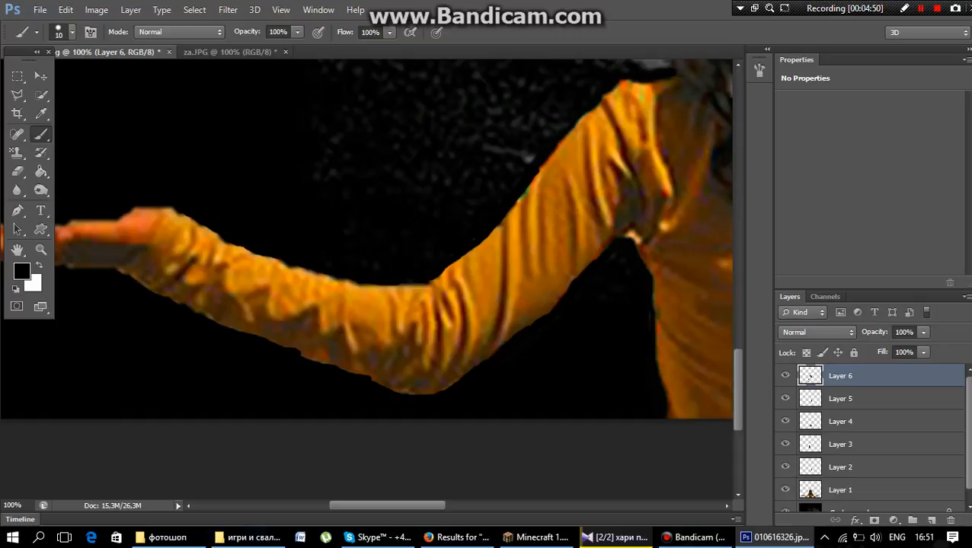
Paint black along the upper and lower outlines of the left hand to clean its fingers, thumb and palm edges
key(h)
drag(131, 277, 388, 278)
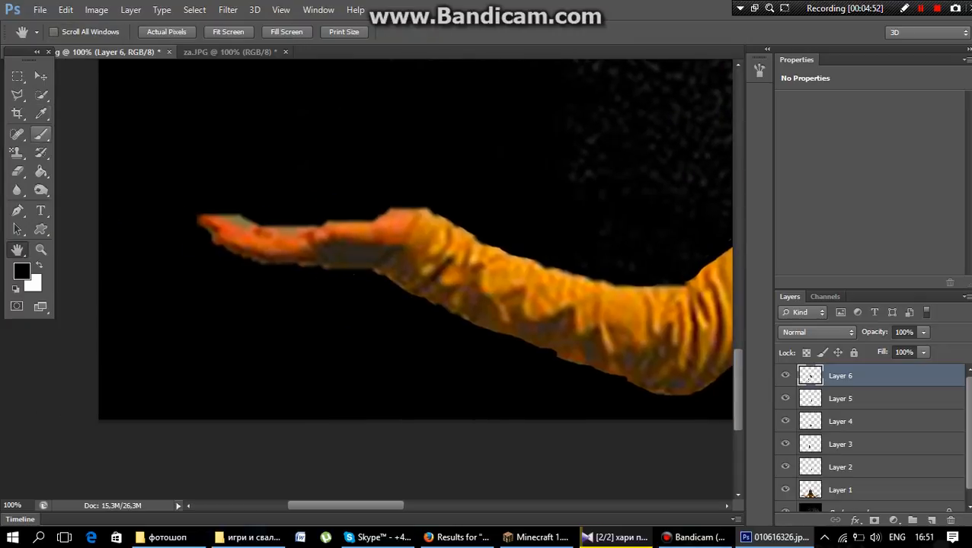
click(41, 134)
mouse_move(247, 216)
mouse_down()
mouse_move(225, 211)
mouse_move(255, 221)
mouse_up()
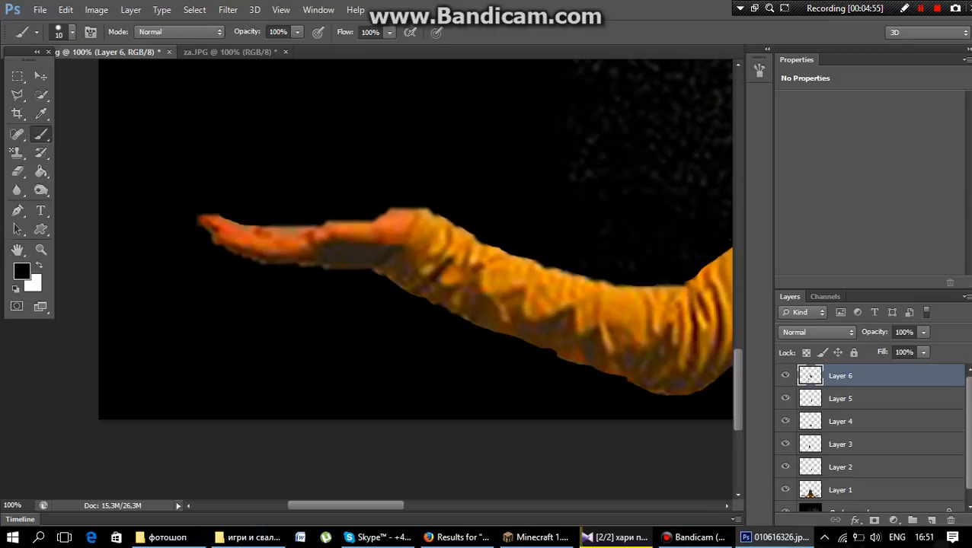
mouse_move(384, 208)
mouse_down()
mouse_move(430, 208)
mouse_move(415, 213)
mouse_up()
mouse_move(373, 267)
mouse_down()
mouse_move(254, 259)
mouse_move(204, 225)
mouse_up()
mouse_move(262, 258)
mouse_down()
mouse_move(285, 258)
mouse_move(218, 239)
mouse_up()
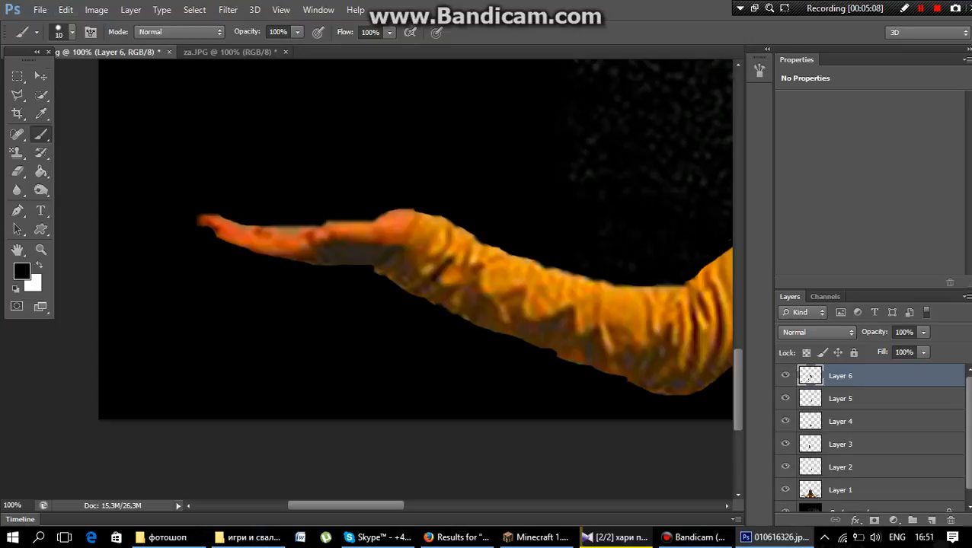
Touch up the left cuff's lower edge with black and retouch the shirt's back using dark browns sampled from its fabric
click(376, 272)
click(17, 250)
mouse_move(564, 255)
mouse_down()
mouse_move(259, 255)
mouse_move(290, 274)
mouse_move(253, 263)
mouse_up()
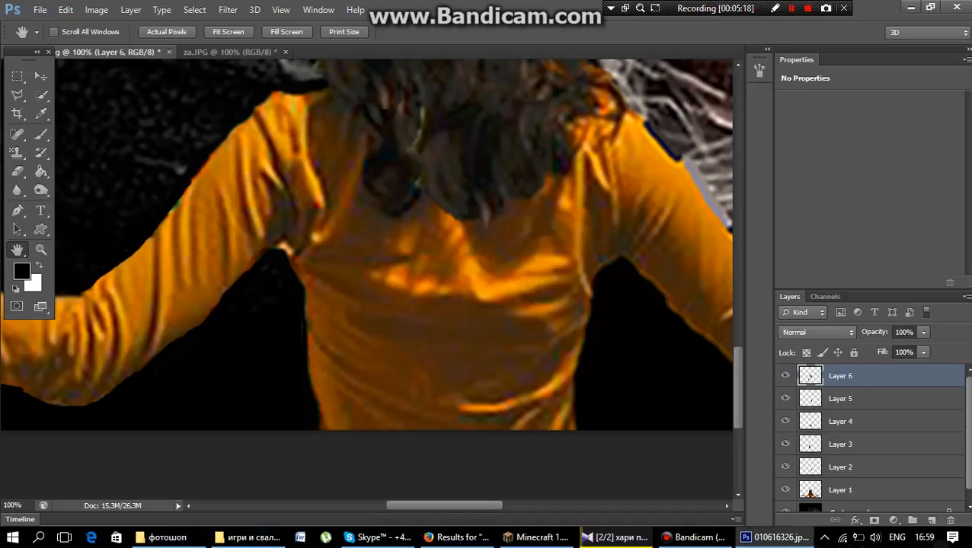
drag(365, 251, 427, 271)
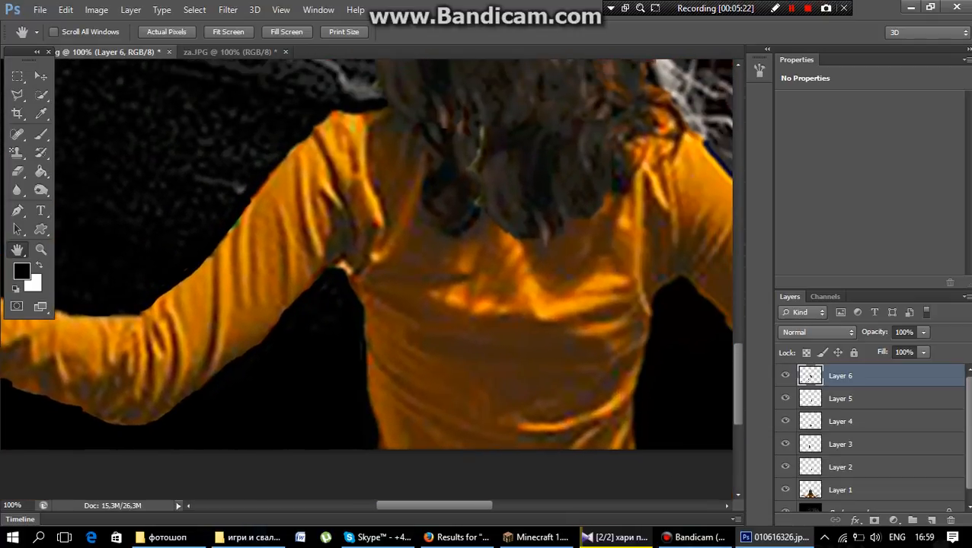
click(42, 134)
click(41, 113)
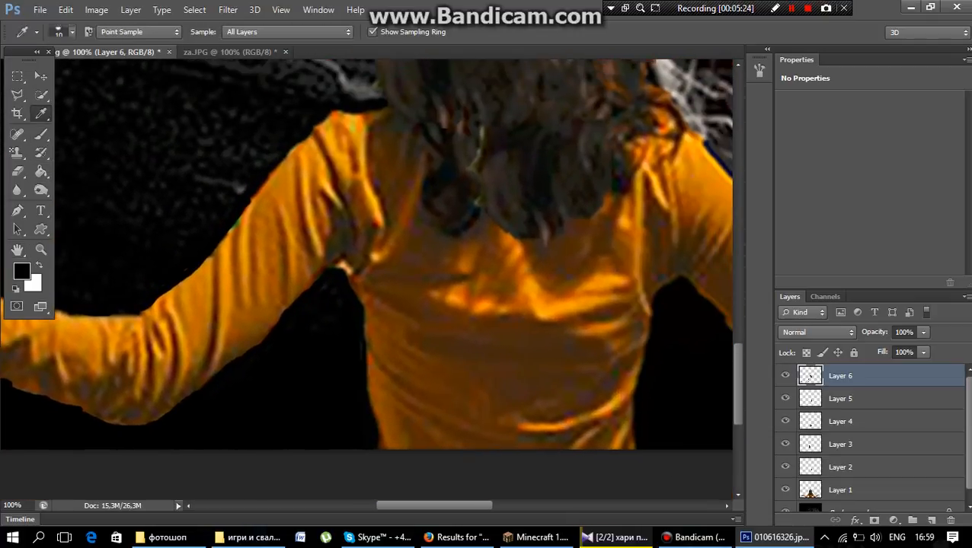
drag(394, 179, 379, 178)
key(b)
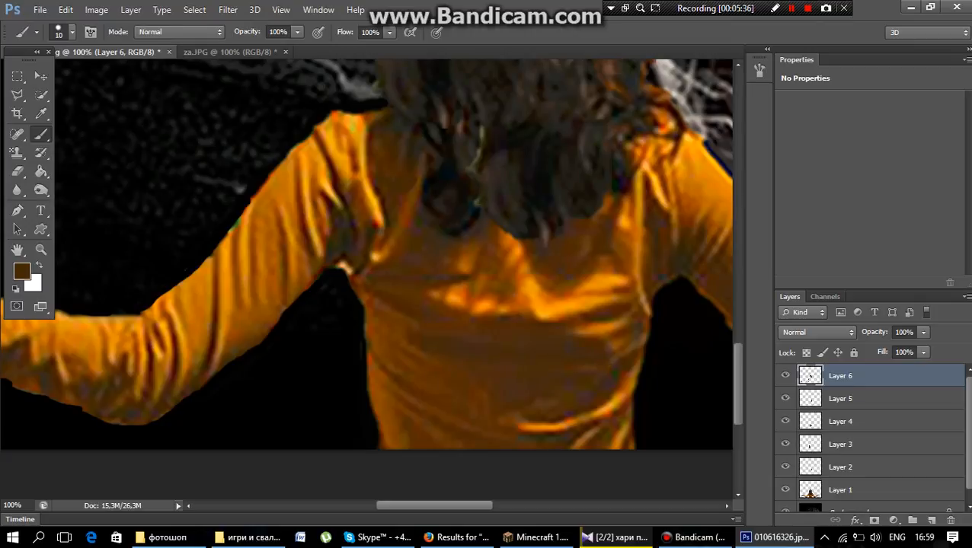
key(i)
click(499, 360)
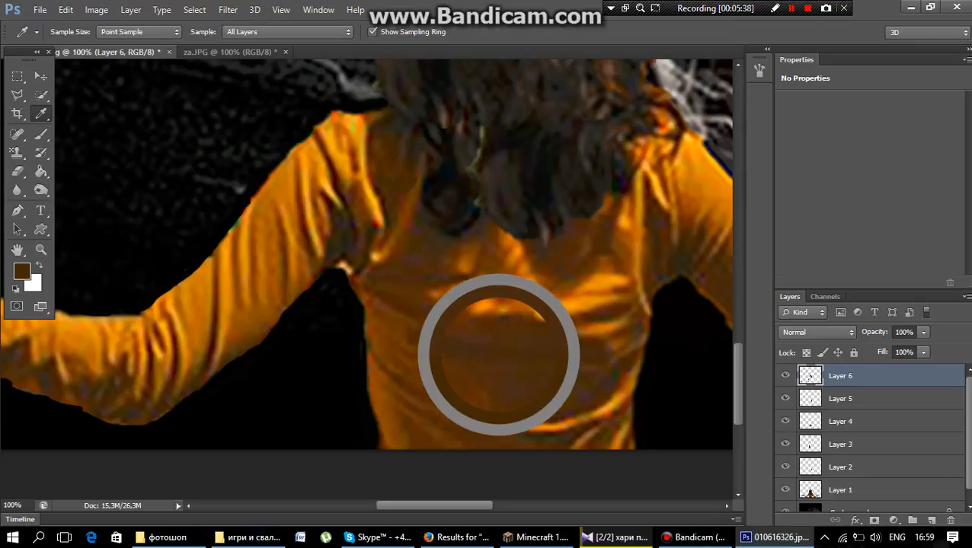
key(b)
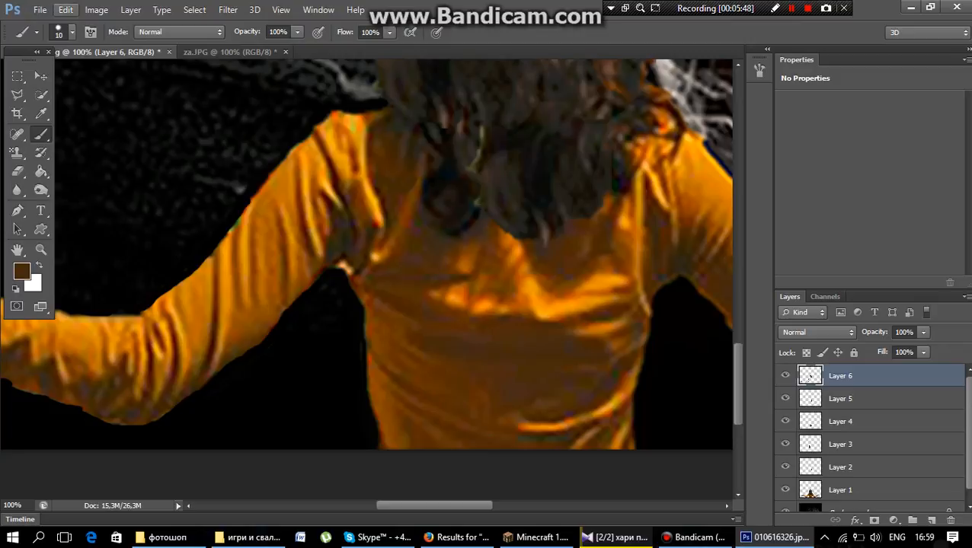
click(96, 10)
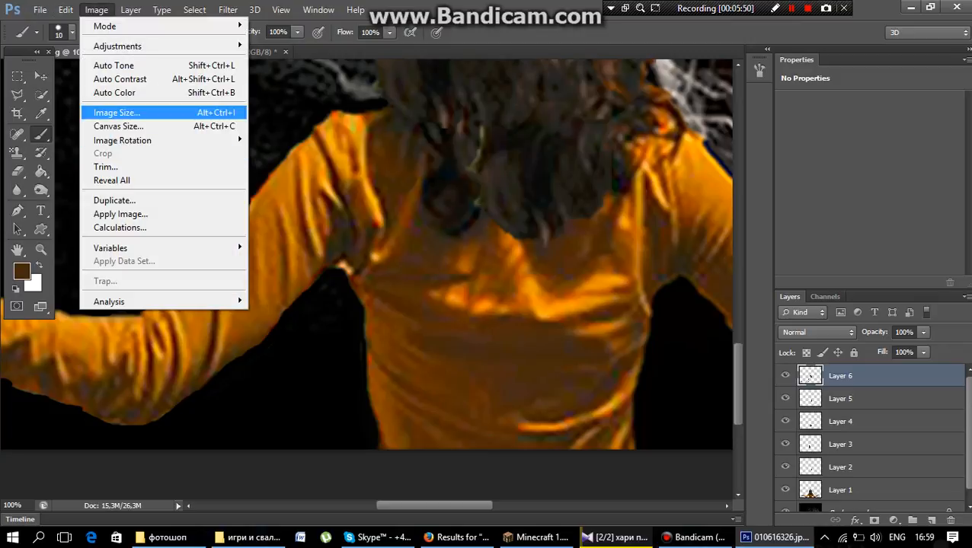
Sample orange from the left sleeve and brush it over the dark patches along the sleeve and elbow
click(41, 113)
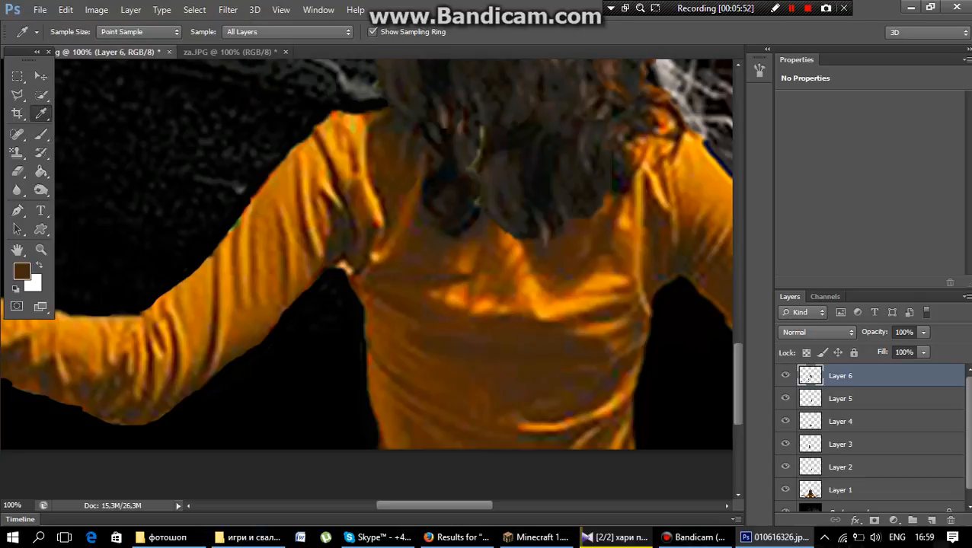
click(218, 295)
click(199, 318)
key(b)
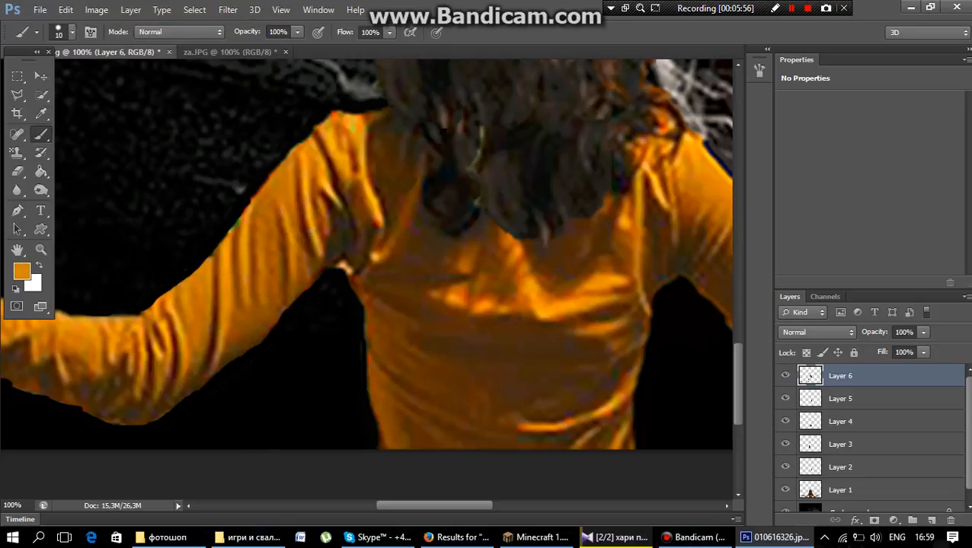
click(114, 360)
drag(247, 275, 248, 292)
drag(211, 320, 207, 333)
Reduce the composite's resolution to 72 pixels/inch with resampling on
click(96, 9)
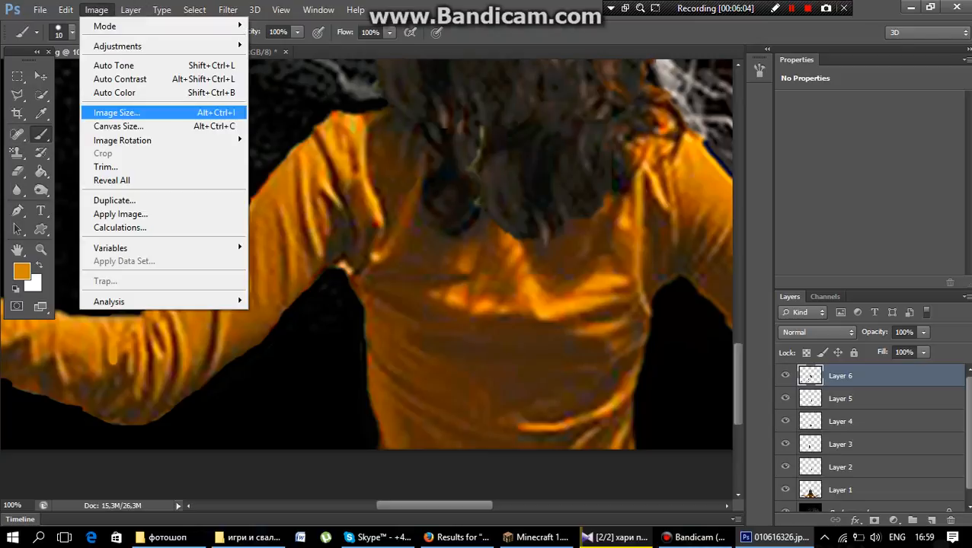
click(116, 113)
double_click(533, 237)
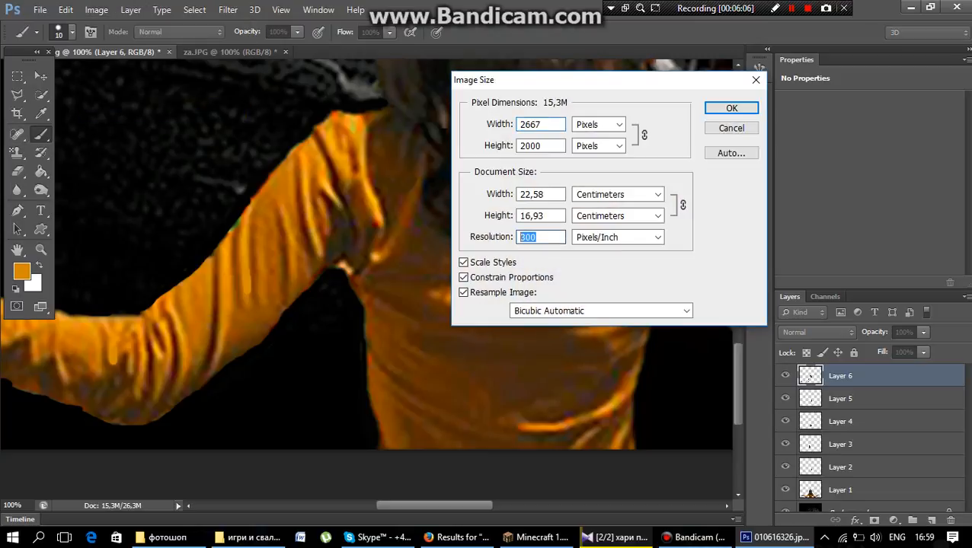
text(72)
key(Return)
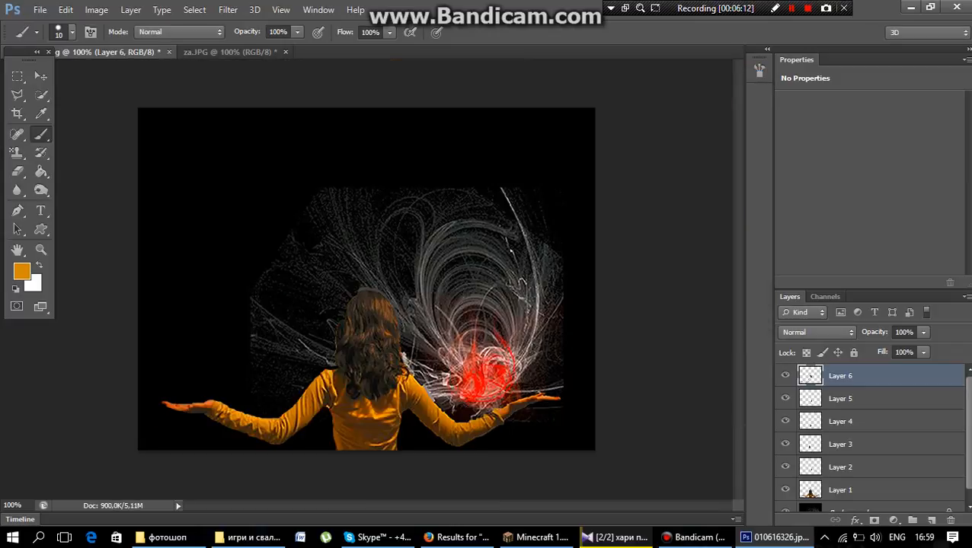
Nudge Layer 6 slightly with the Move tool and select Layers 1 through 6 together
click(41, 76)
mouse_move(378, 419)
mouse_down()
mouse_move(412, 420)
mouse_move(370, 415)
mouse_move(404, 427)
mouse_move(383, 415)
mouse_up()
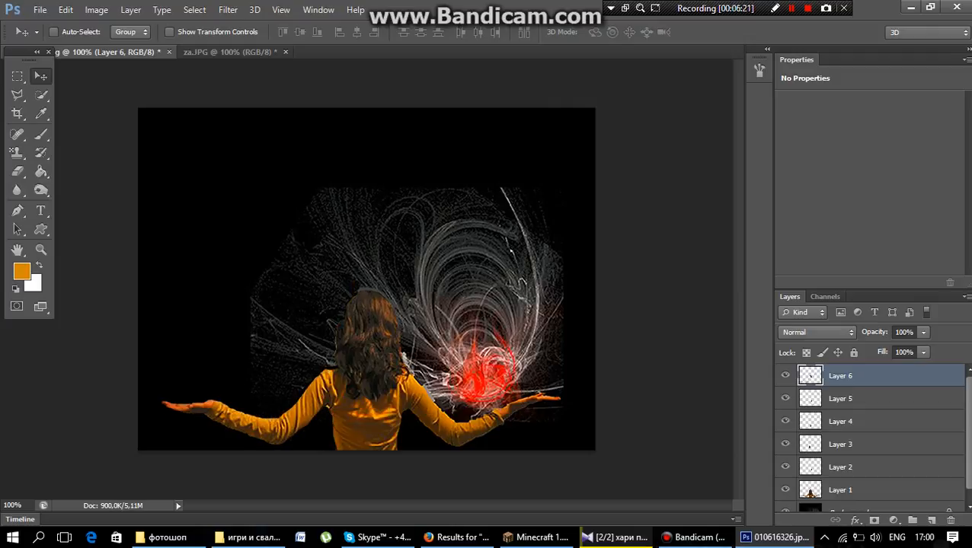
ctrl+click(872, 490)
ctrl+click(872, 467)
ctrl+click(872, 444)
ctrl+click(872, 421)
ctrl+click(882, 377)
ctrl+click(882, 398)
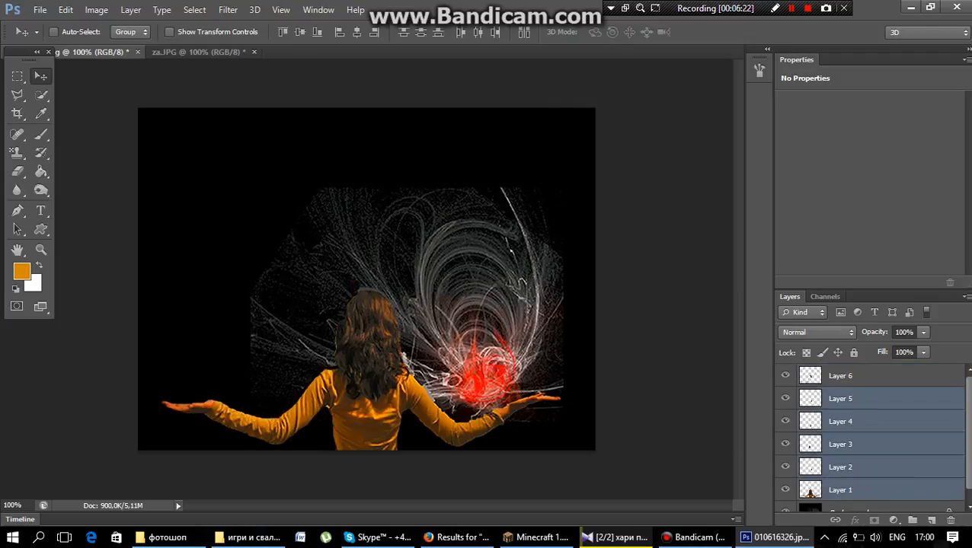
ctrl+click(882, 378)
Try merging all visible layers and undo the merge
right_click(883, 379)
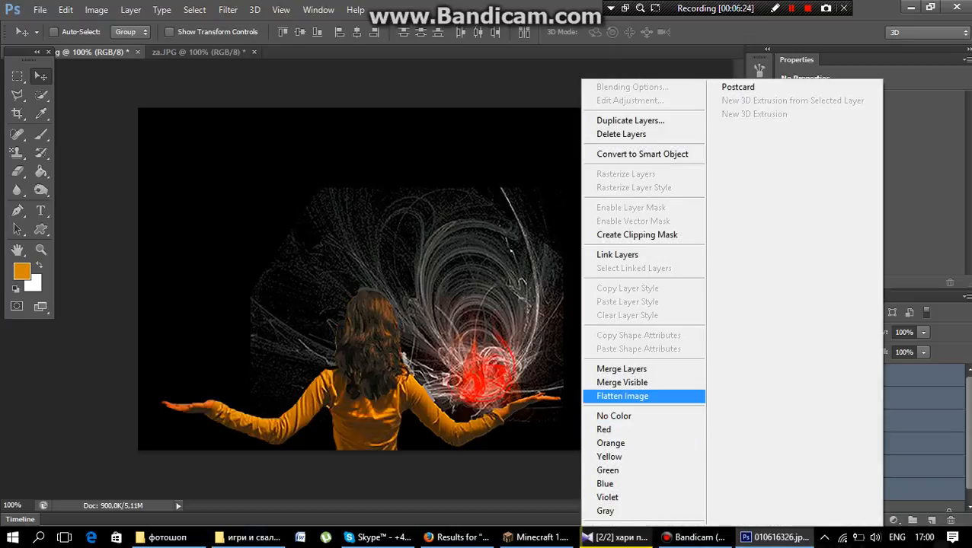
click(621, 382)
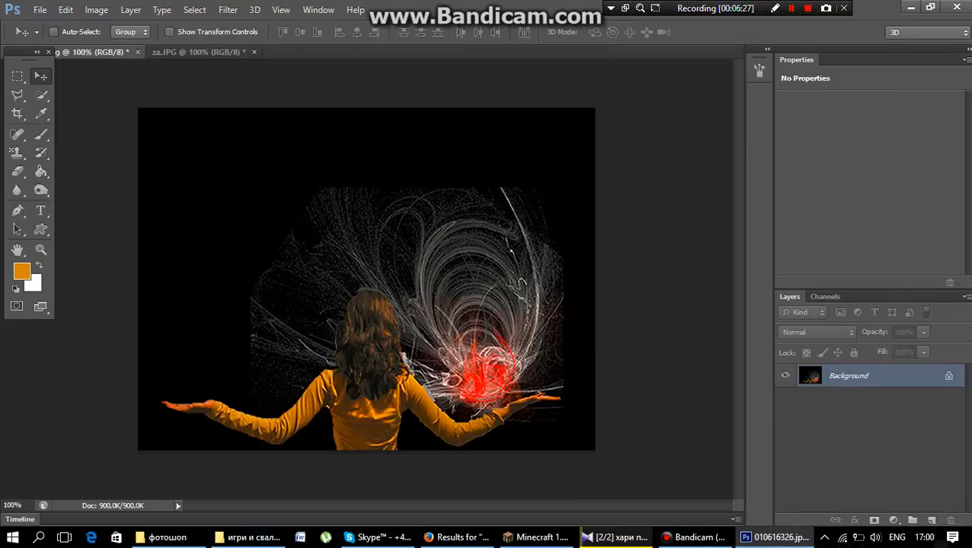
key(ctrl+z)
Merge only the selected woman and retouching layers, keeping the Background separate
right_click(882, 379)
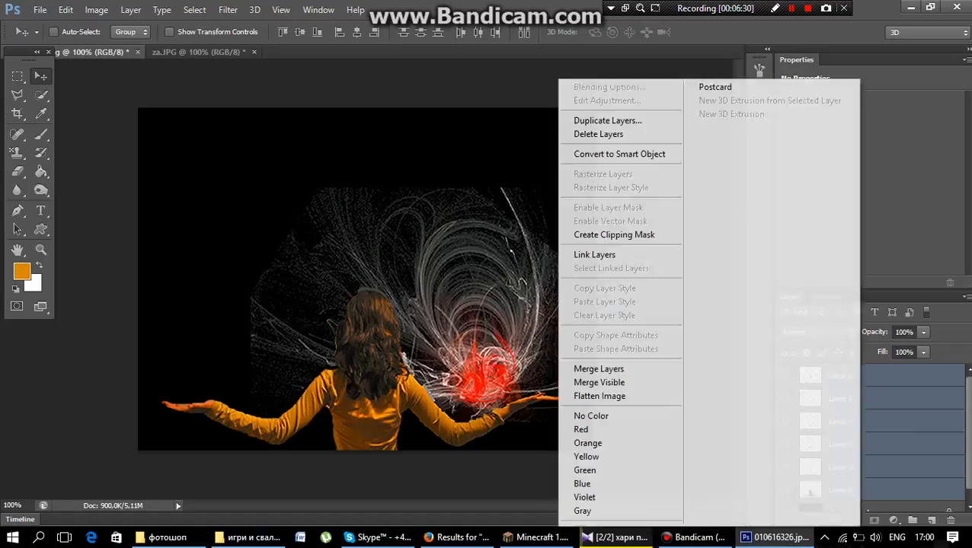
click(599, 368)
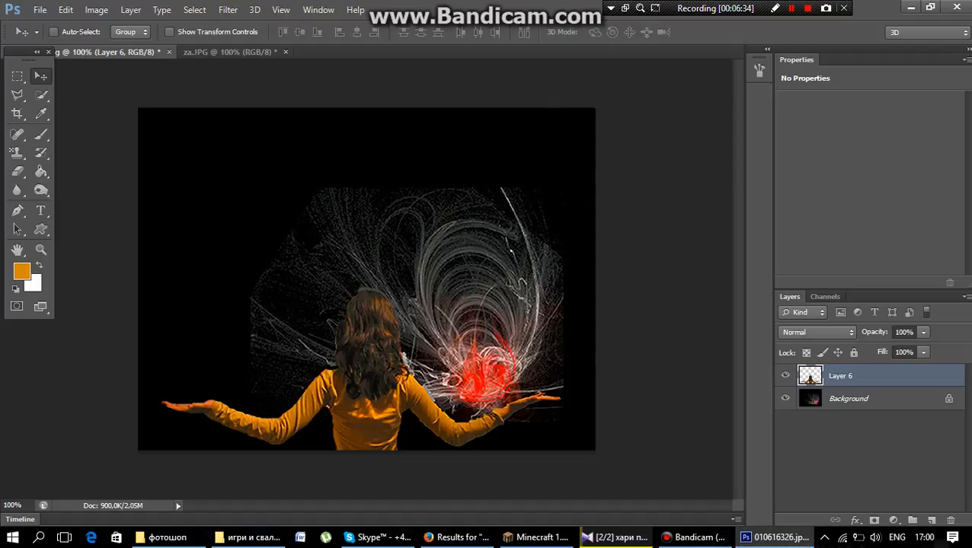
Close the za.JPG source photo without saving its changes
click(228, 52)
click(285, 52)
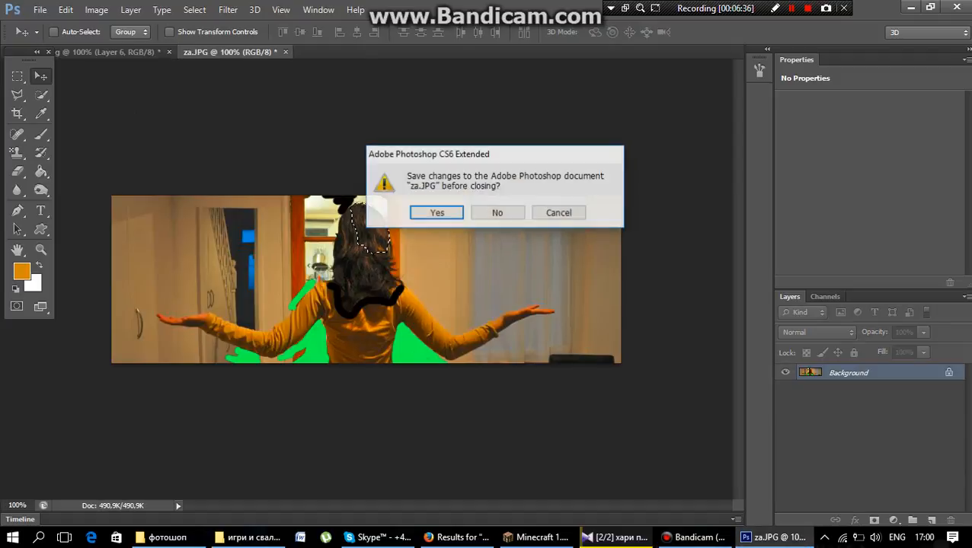
click(498, 212)
Open the water splash image 5672_660_370 from the desktop folder снимките всички
click(40, 10)
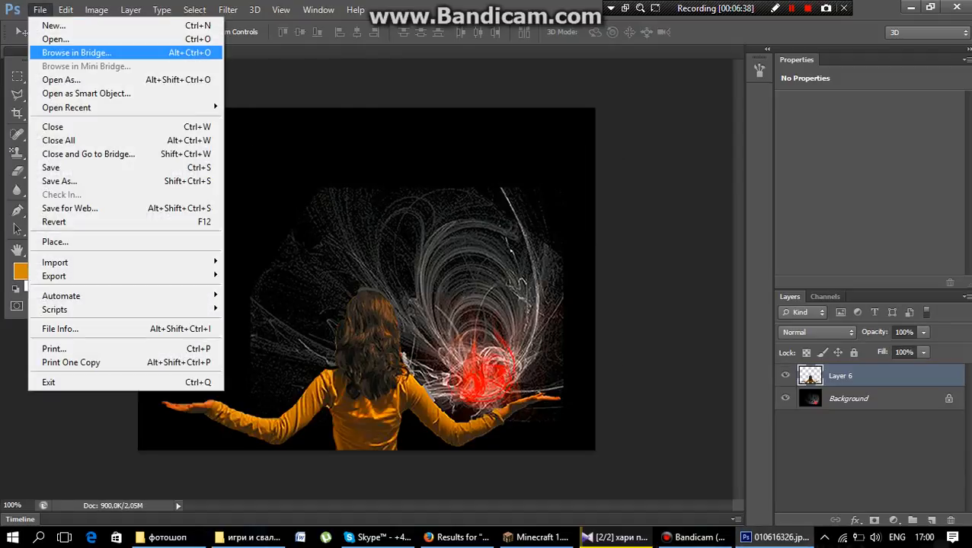
click(47, 37)
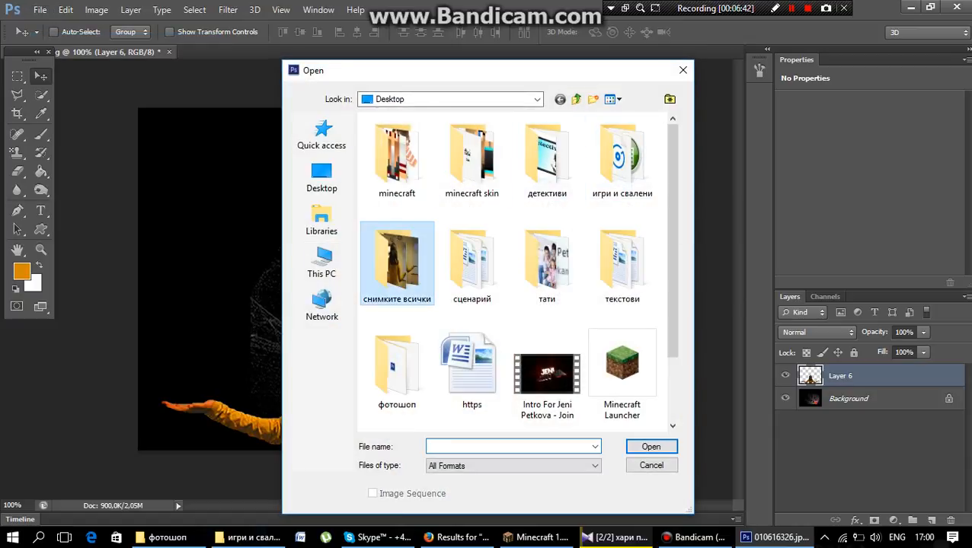
double_click(397, 262)
scroll(518, 305, down, 5)
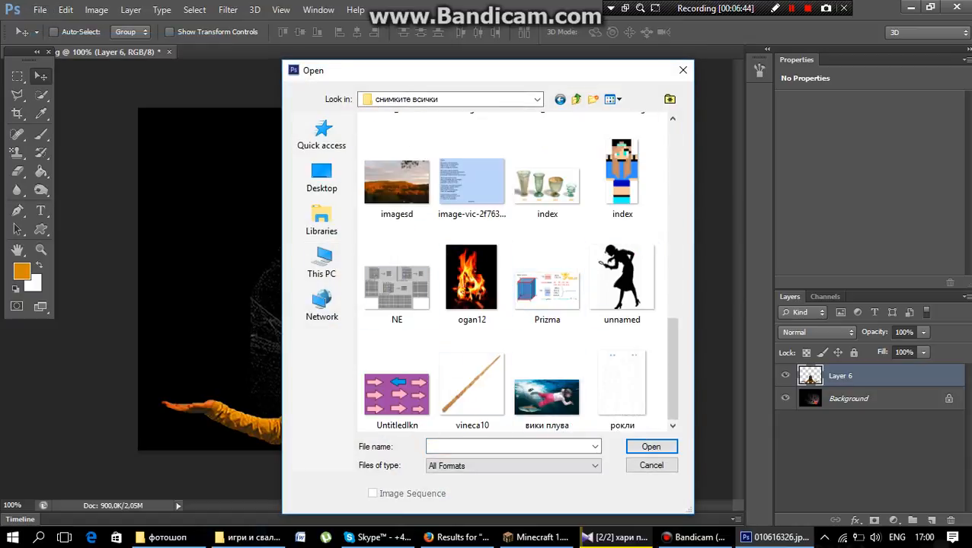
scroll(532, 190, up, 4)
scroll(465, 266, up, 3)
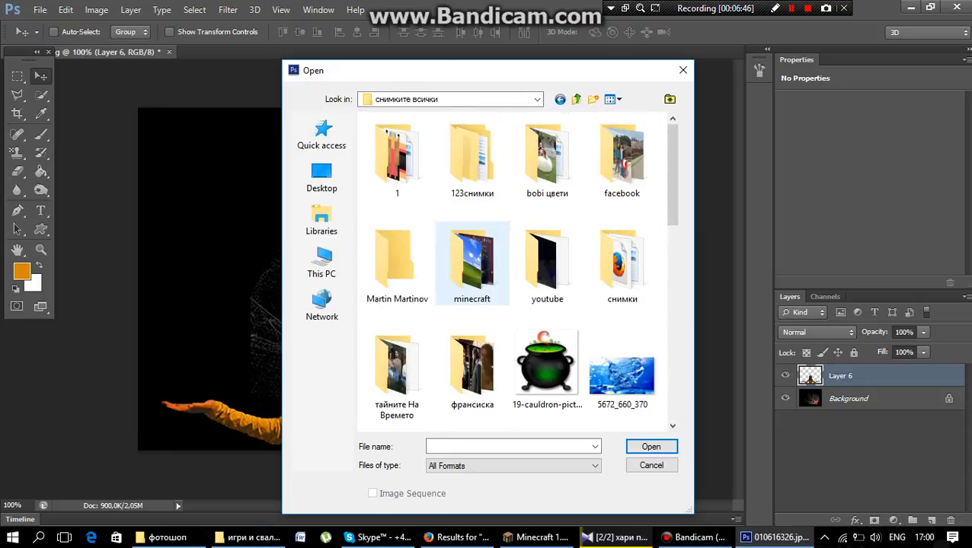
scroll(618, 297, down, 1)
click(621, 217)
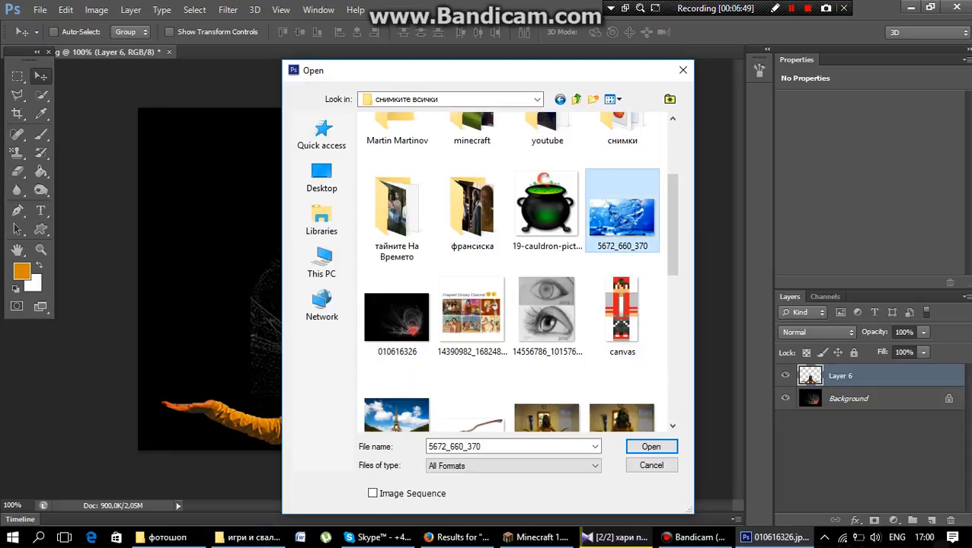
double_click(621, 217)
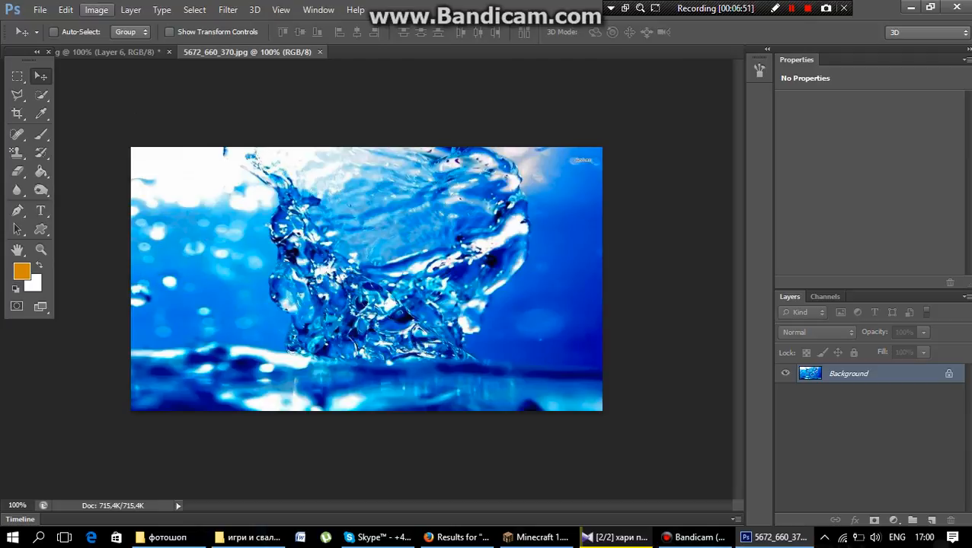
Check the composite's pixel dimensions in Image Size without changing them
click(106, 52)
click(95, 10)
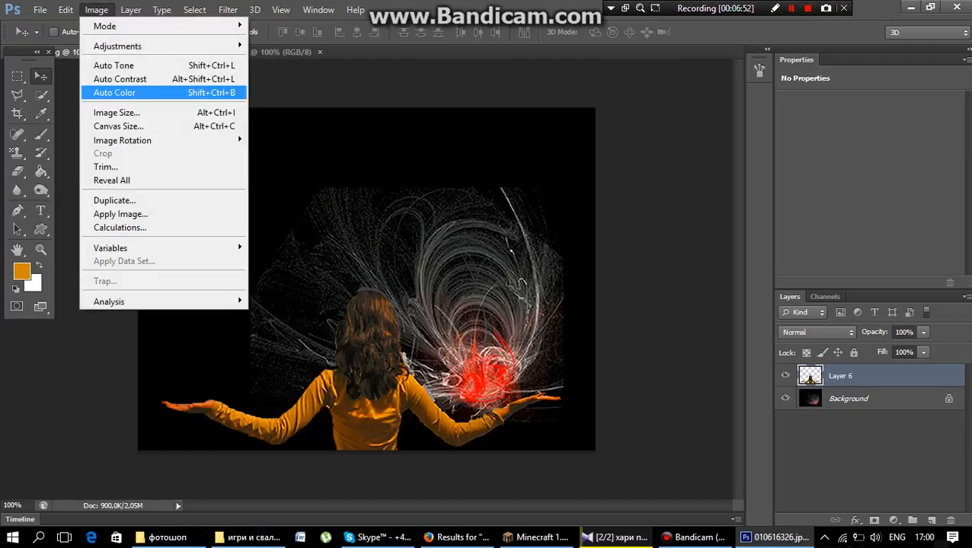
click(116, 113)
click(539, 124)
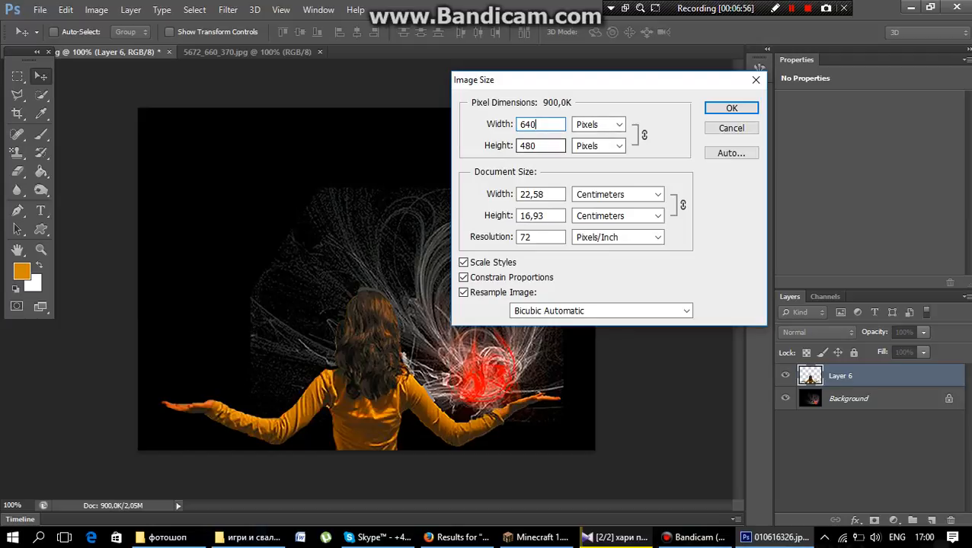
click(731, 108)
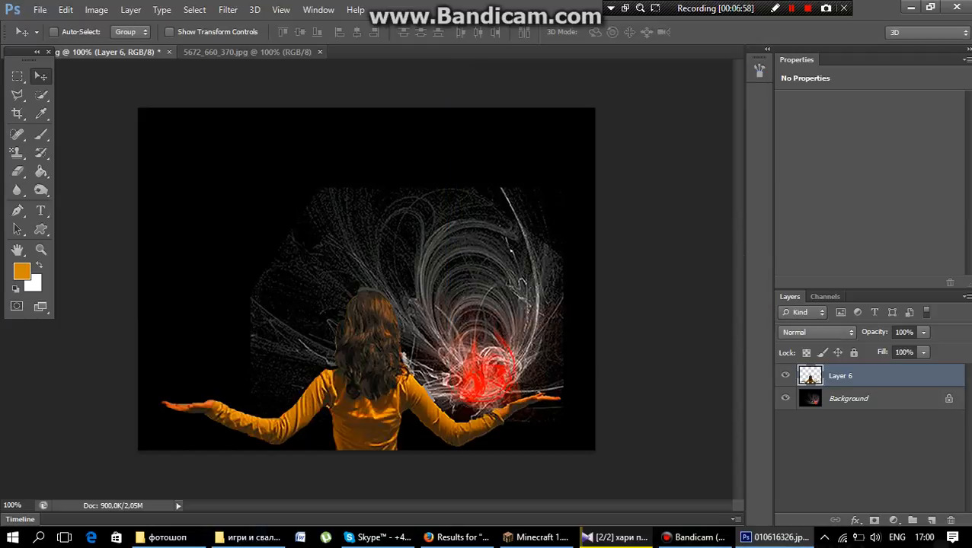
Resize the water splash image to 300 pixels wide with its proportions constrained
click(248, 52)
click(95, 10)
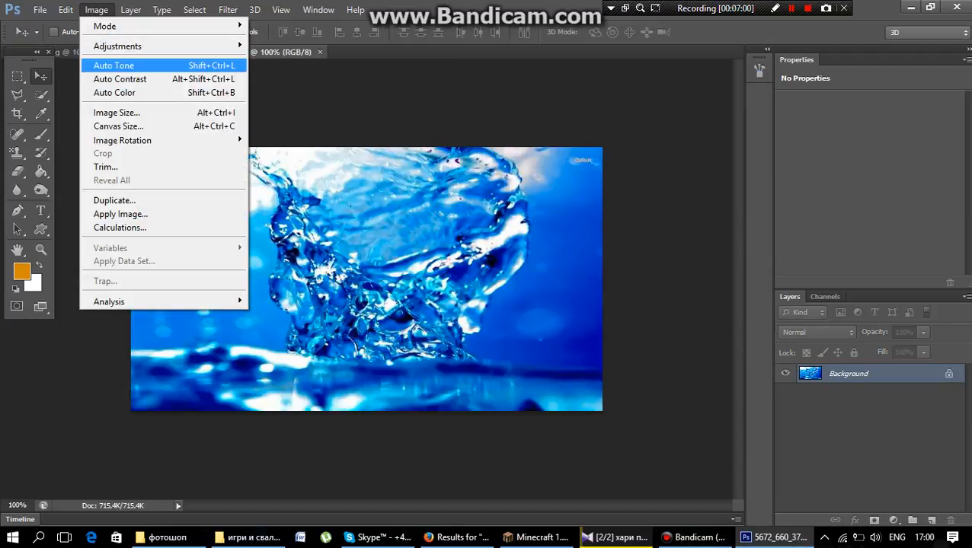
click(116, 112)
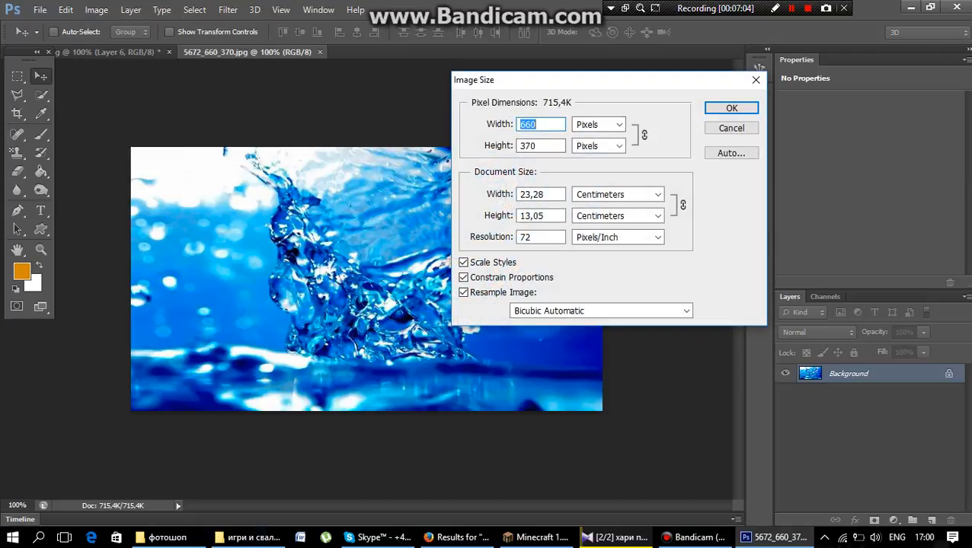
text(300)
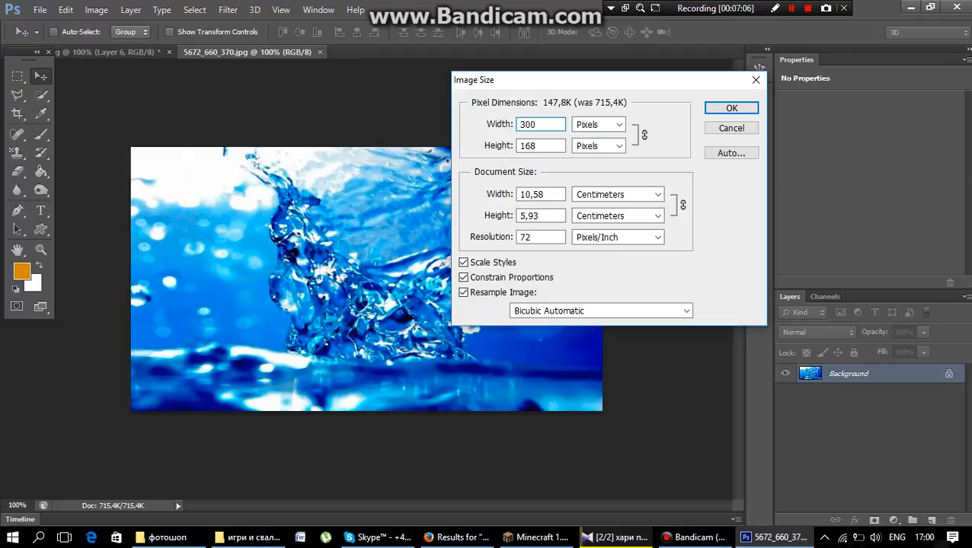
key(Return)
Select the water splash with the Quick Selection tool and copy it into the composite as a new layer
key(w)
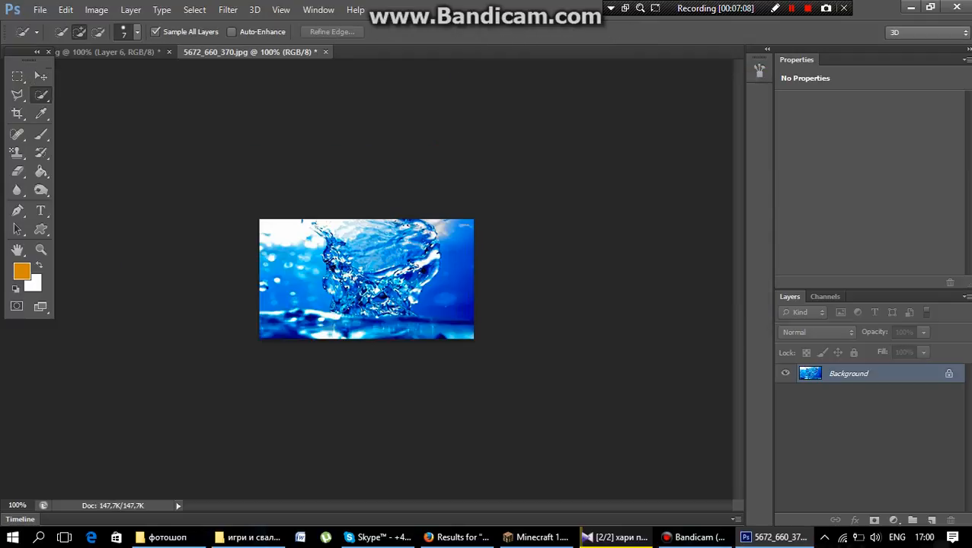
mouse_move(331, 237)
mouse_down()
mouse_move(415, 247)
mouse_move(416, 231)
mouse_move(426, 252)
mouse_move(408, 298)
mouse_move(358, 328)
mouse_move(389, 279)
mouse_move(340, 303)
mouse_move(330, 262)
mouse_up()
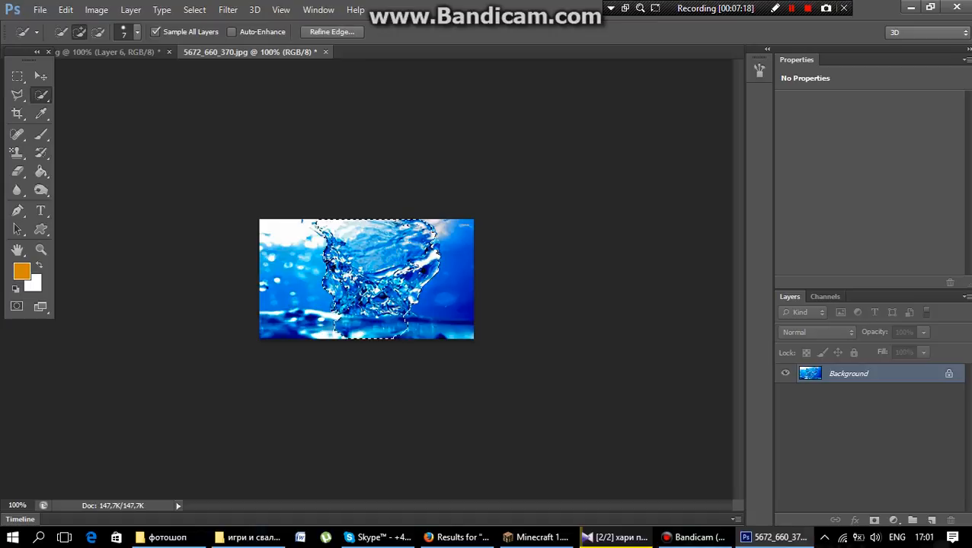
key(ctrl+c)
key(ctrl+Tab)
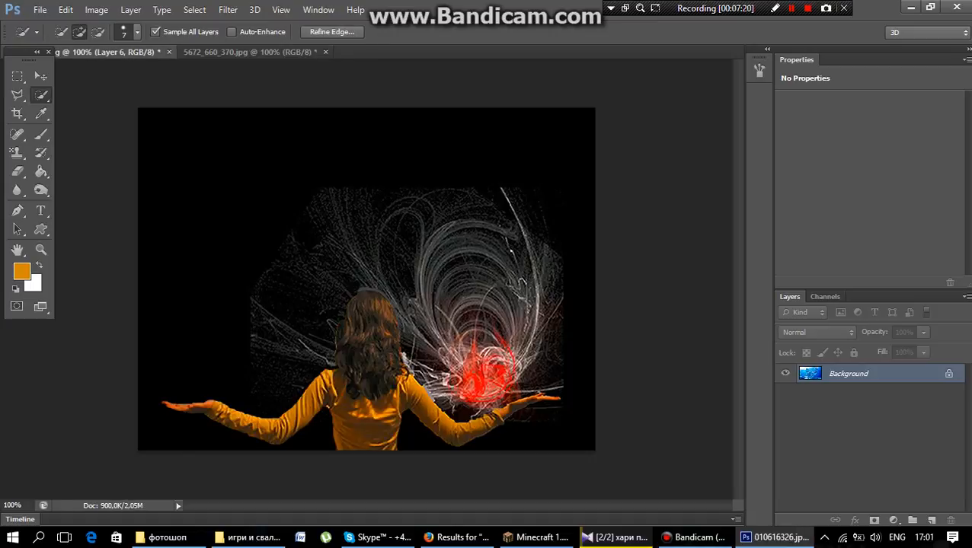
key(ctrl+v)
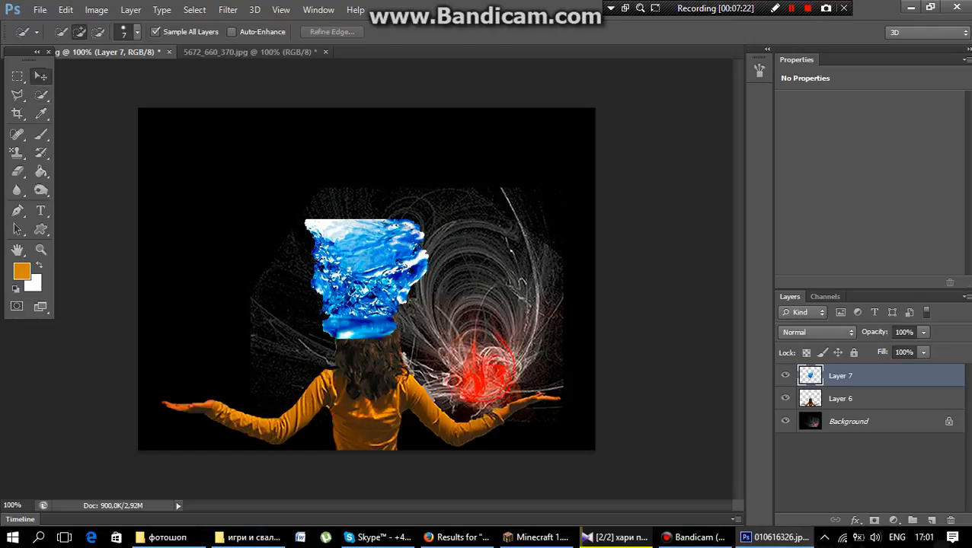
Undo the move of the oversized water splash and its pasting into the composite
click(40, 76)
drag(377, 254, 545, 306)
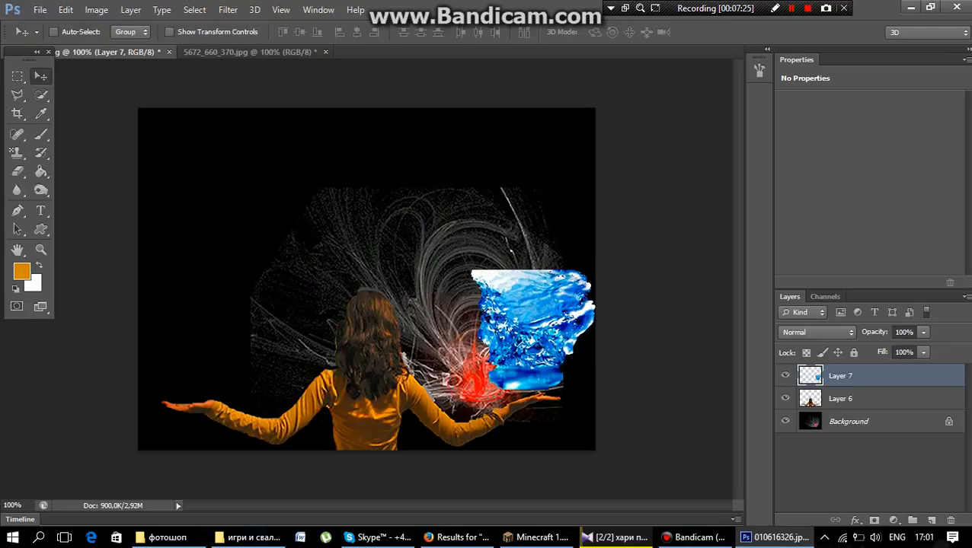
key(ctrl+z)
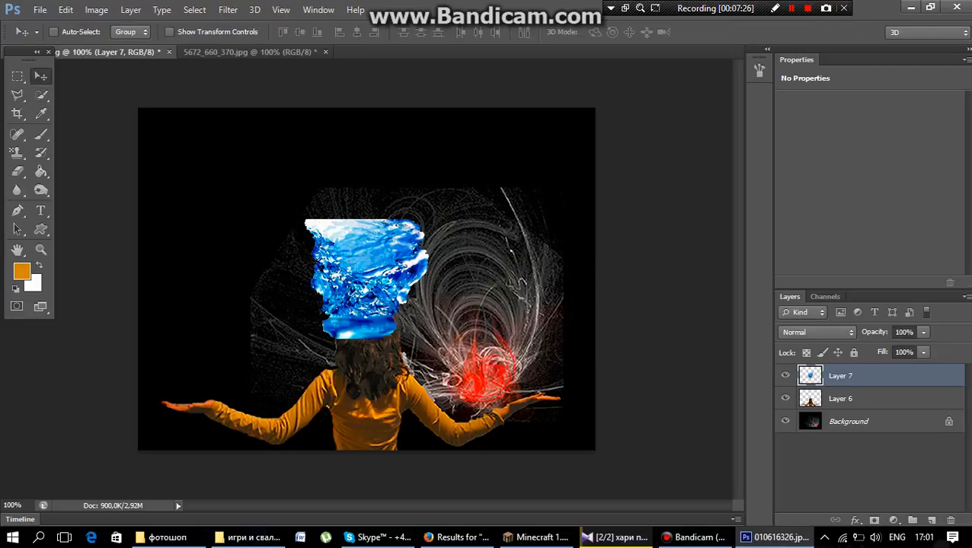
key(ctrl+alt+z)
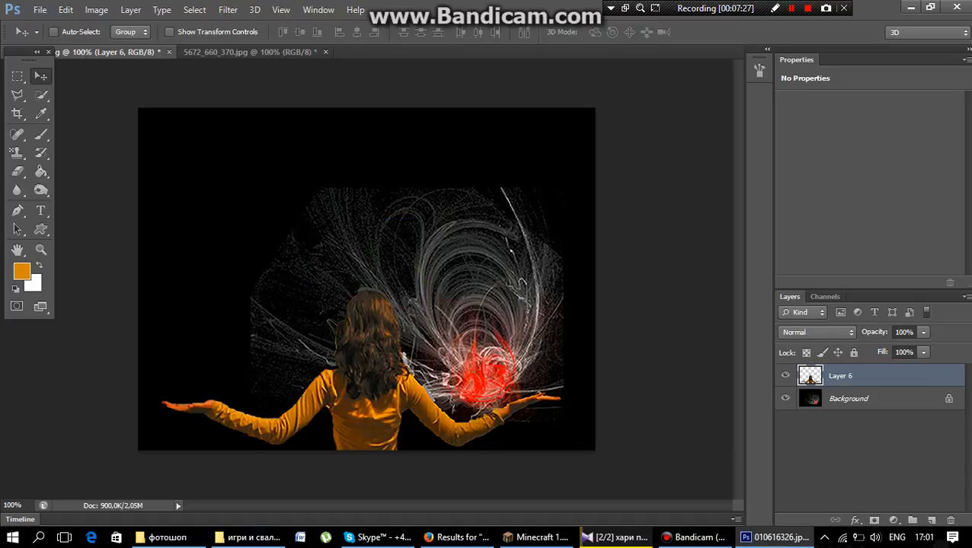
Resize the water splash image to 150 pixels wide with its proportions constrained
click(250, 52)
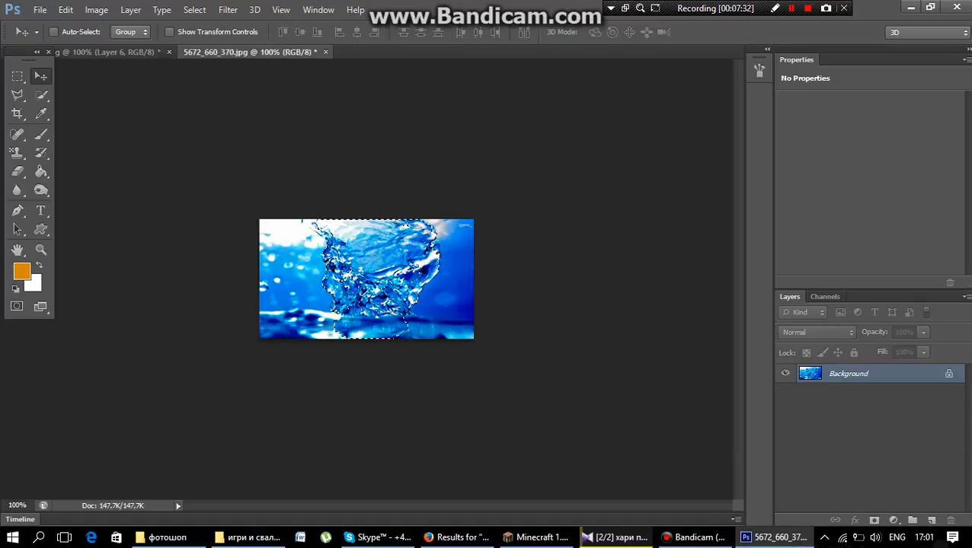
click(96, 10)
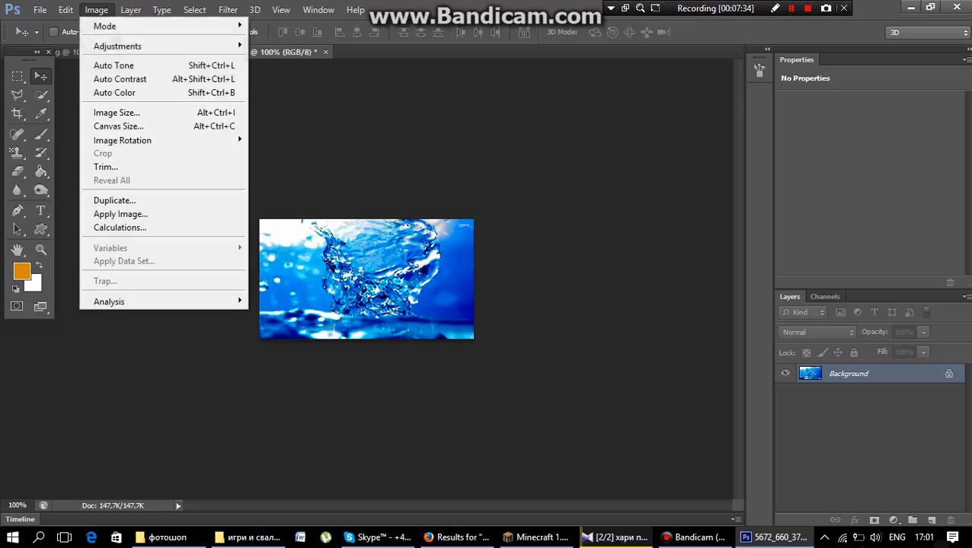
click(116, 112)
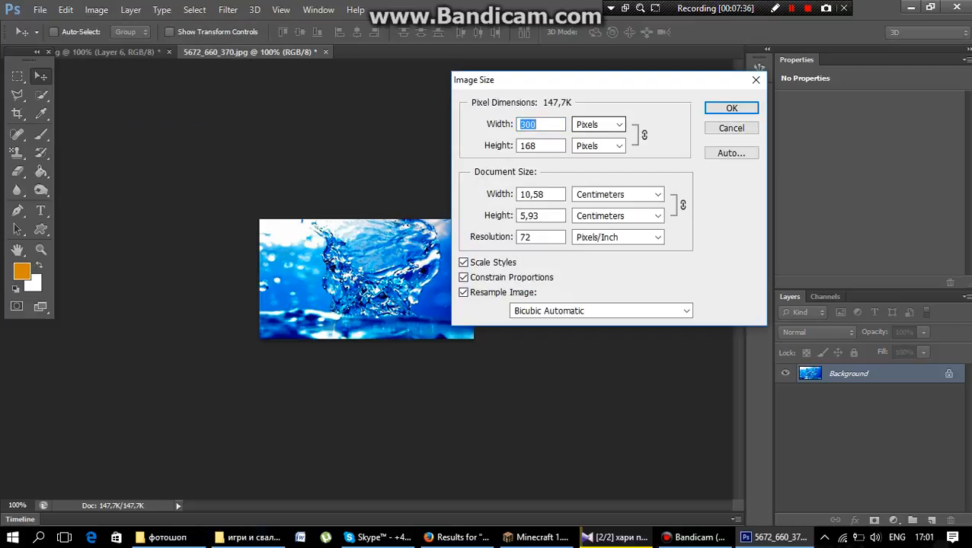
text(150)
key(Return)
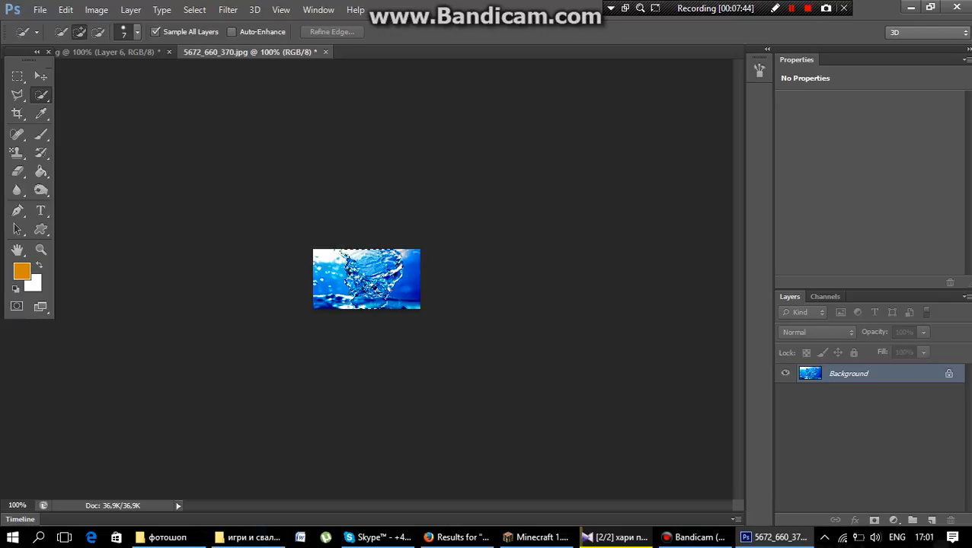
Reselect the smaller water splash with the Quick Selection tool and copy it into the composite as a new layer
key(ctrl+d)
mouse_move(355, 287)
mouse_down()
mouse_move(380, 268)
mouse_move(376, 254)
mouse_up()
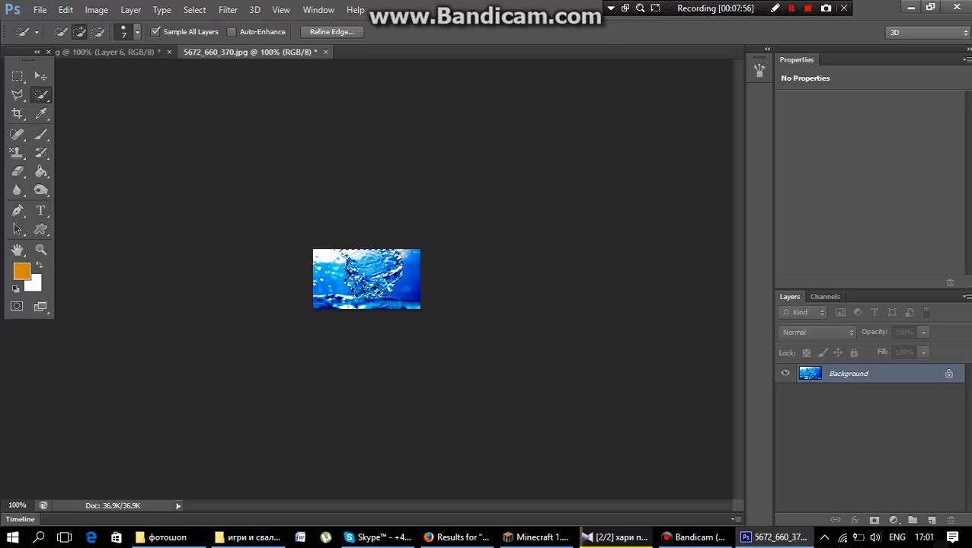
click(115, 51)
key(ctrl+v)
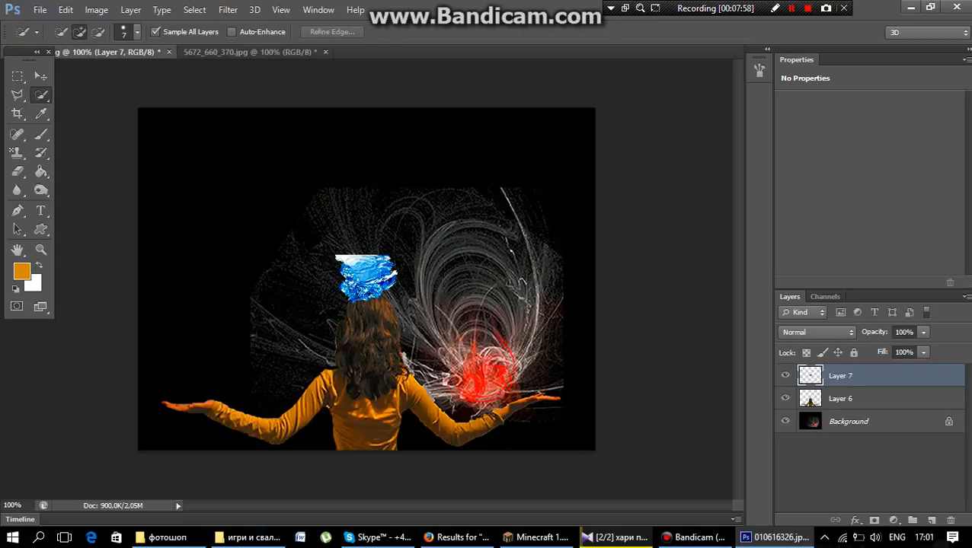
Place the water splash on the woman's left hand and close the splash image without saving it
key(v)
mouse_move(365, 261)
mouse_down()
mouse_move(472, 335)
mouse_move(553, 346)
mouse_move(206, 344)
mouse_move(190, 347)
mouse_move(190, 366)
mouse_up()
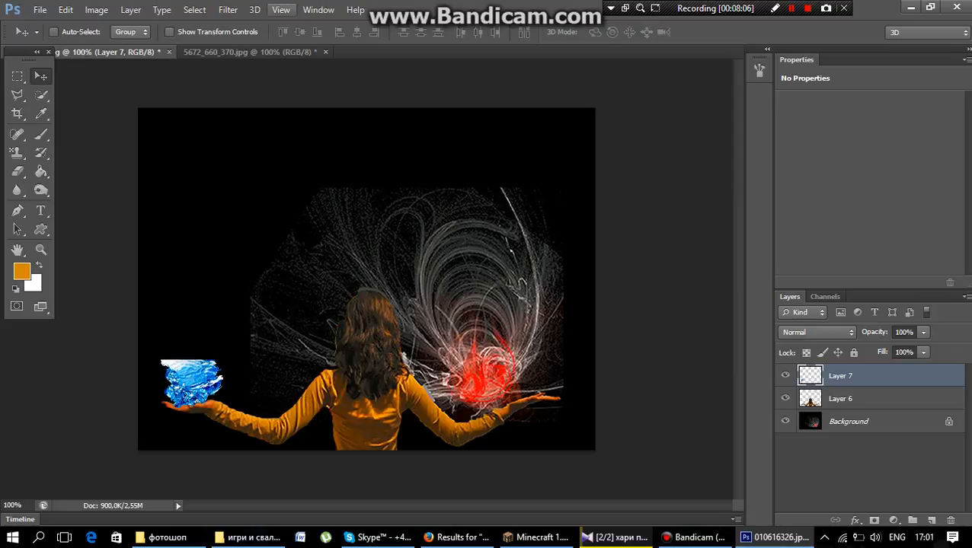
click(325, 52)
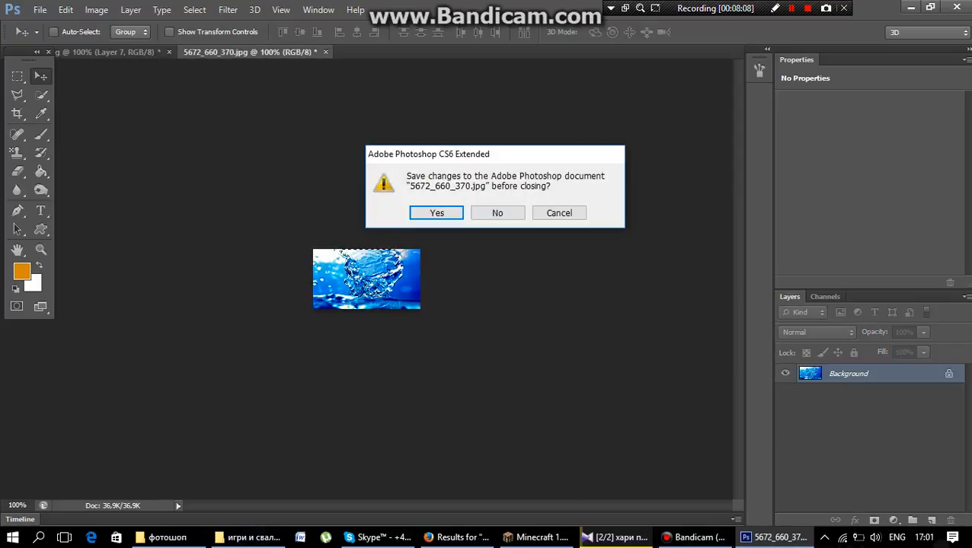
click(496, 212)
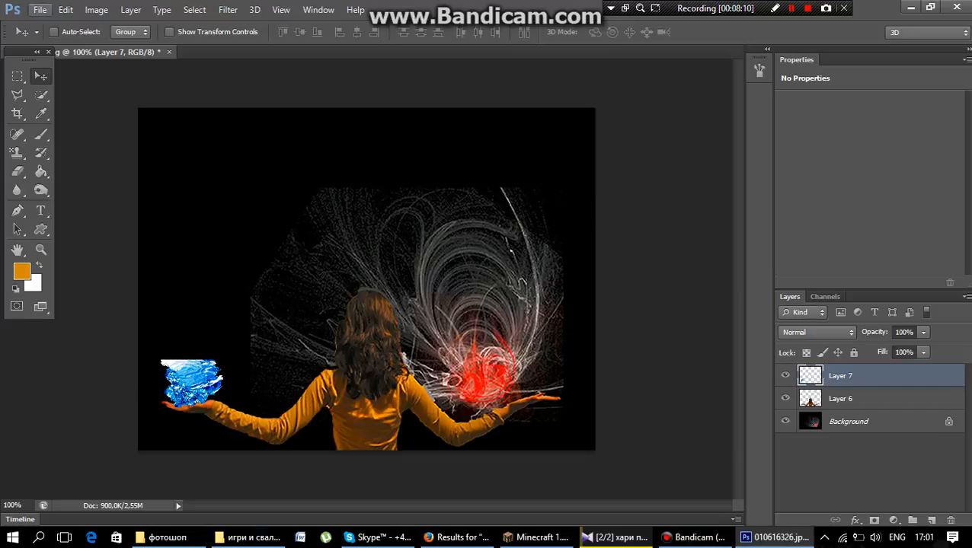
Open the fire image ogan12 from the folder снимките всички
click(40, 10)
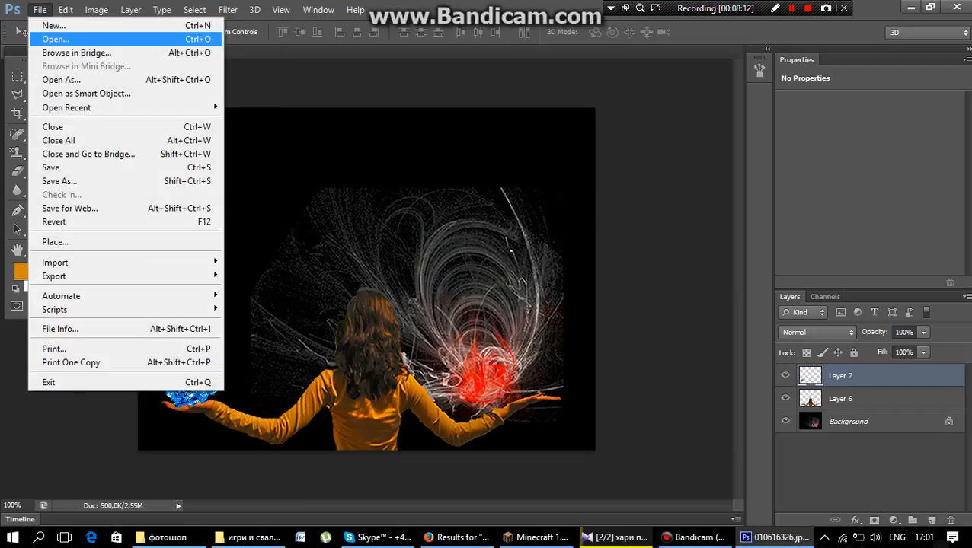
click(53, 39)
scroll(545, 252, down, 5)
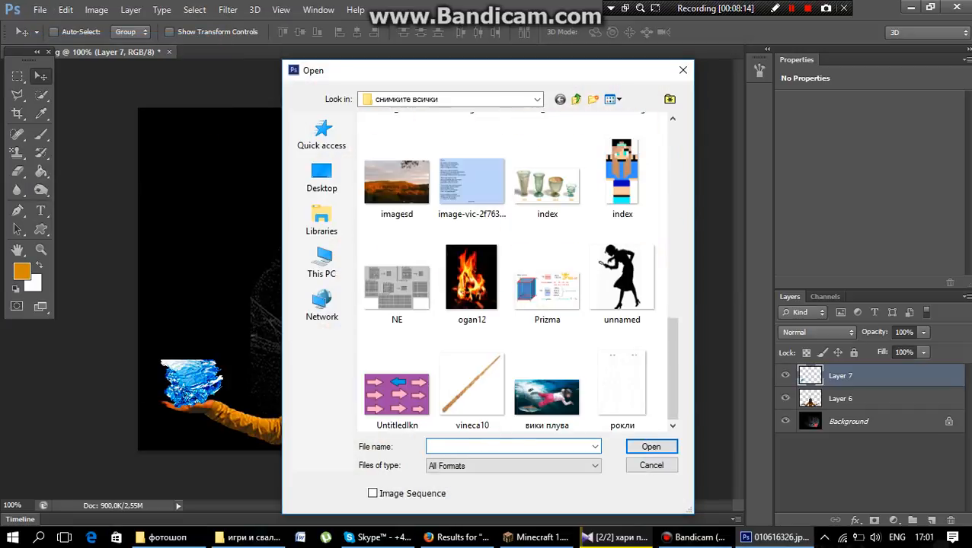
double_click(471, 278)
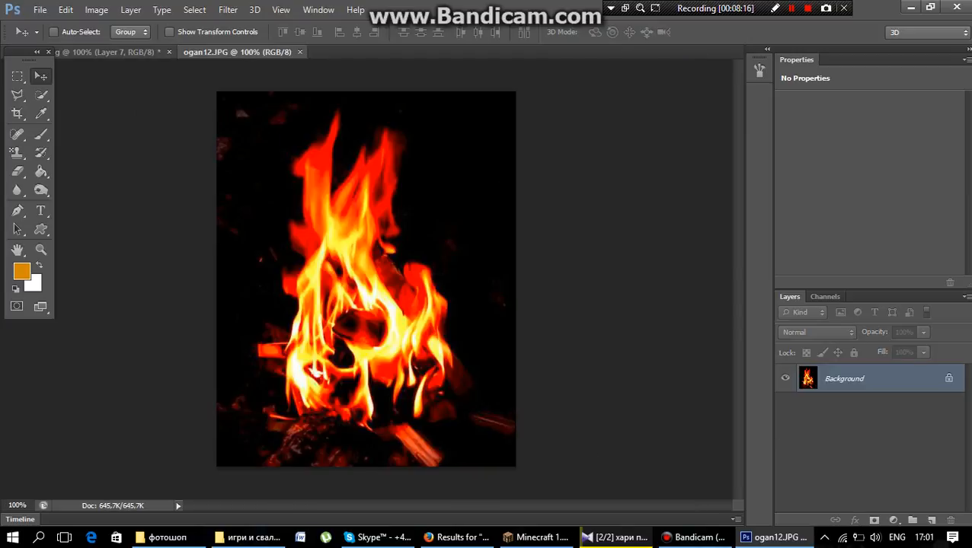
Resize the fire image to 160 pixels wide with its proportions constrained
click(96, 9)
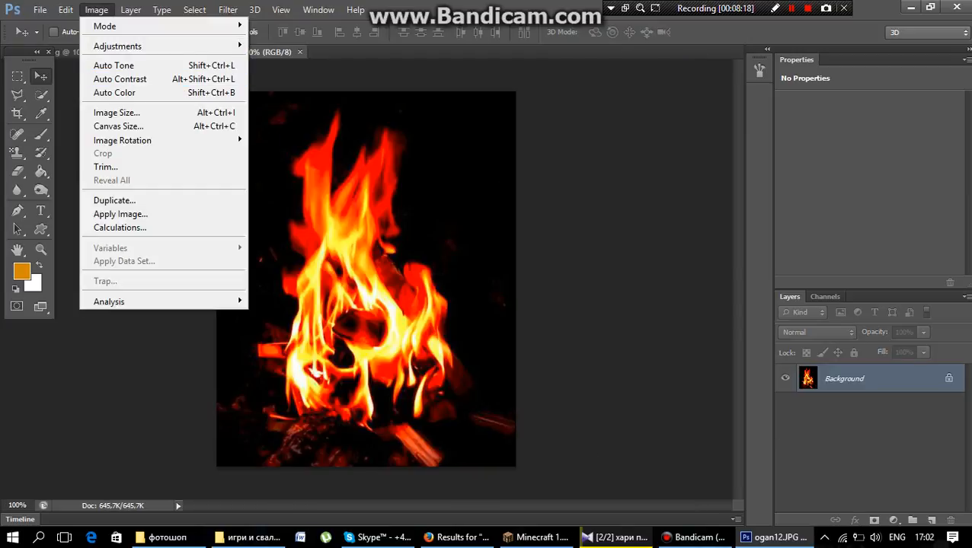
click(117, 112)
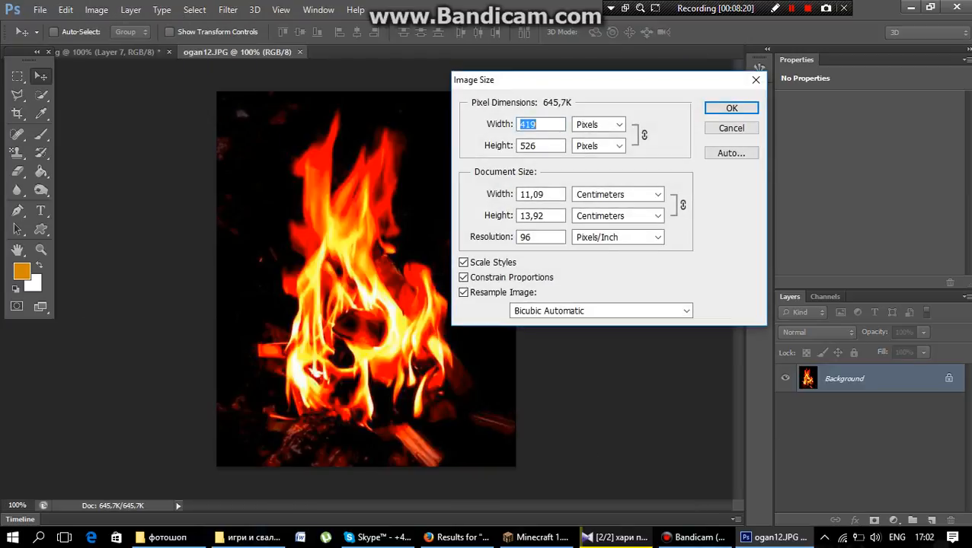
text(15)
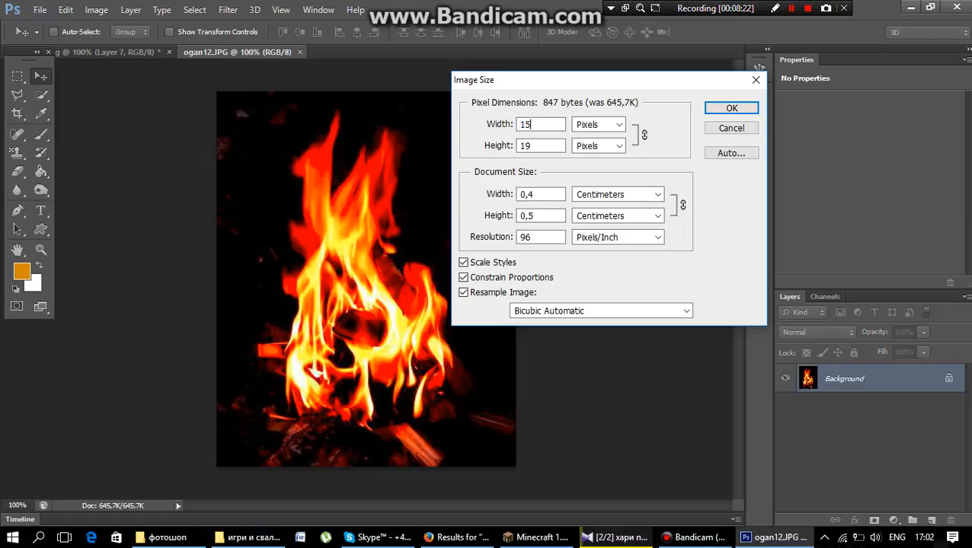
key(BackSpace)
text(60)
key(Return)
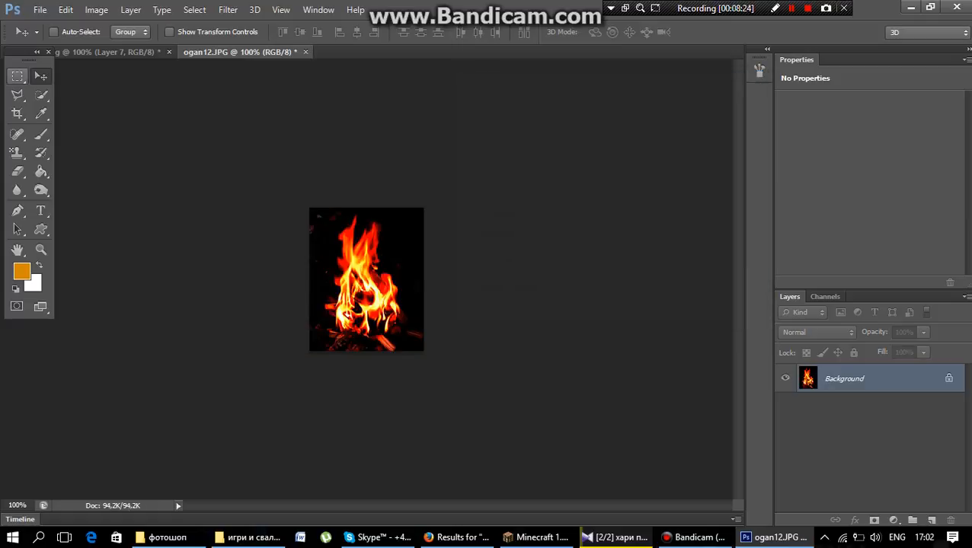
click(41, 95)
mouse_move(358, 321)
mouse_down()
mouse_move(348, 229)
mouse_move(374, 227)
mouse_move(377, 250)
mouse_move(374, 227)
mouse_up()
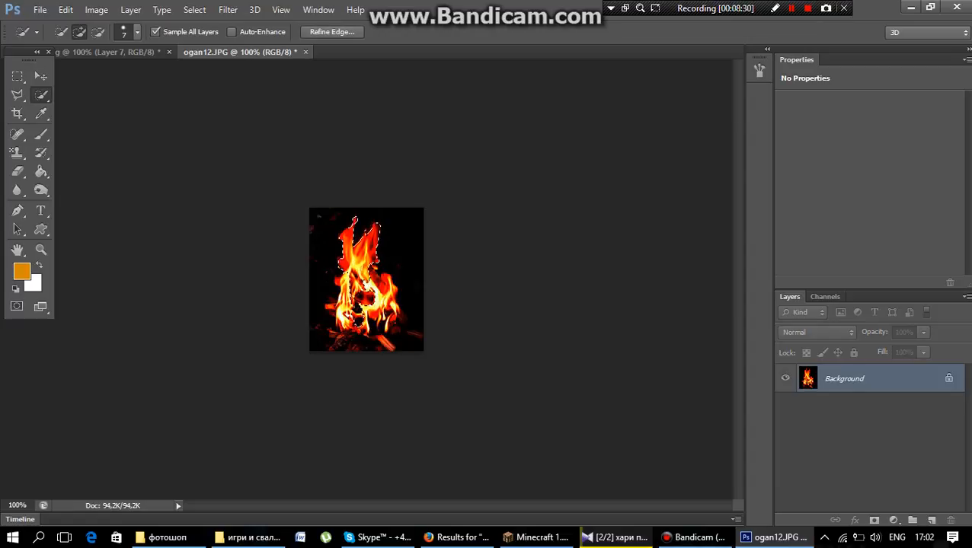
key(ctrl+z)
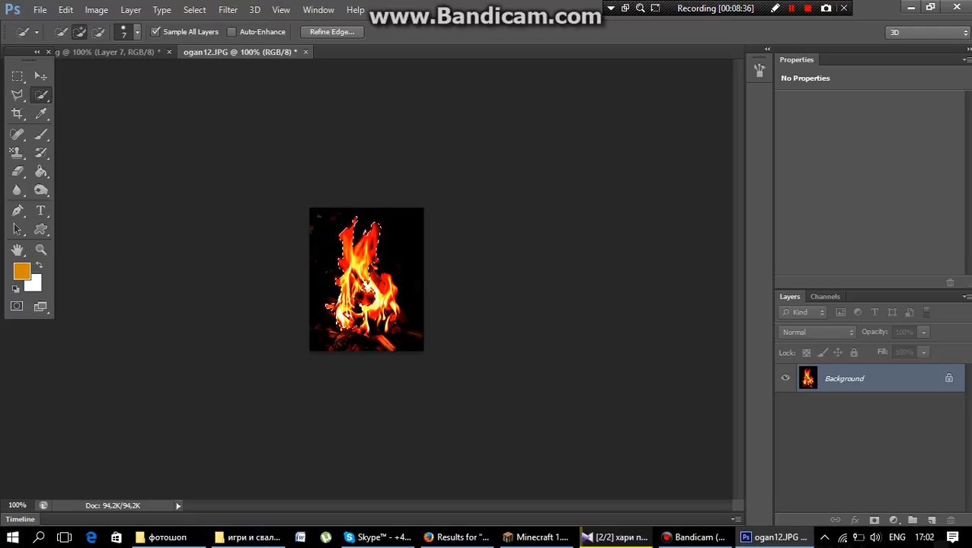
key(ctrl+shift+i)
key(ctrl+shift+i)
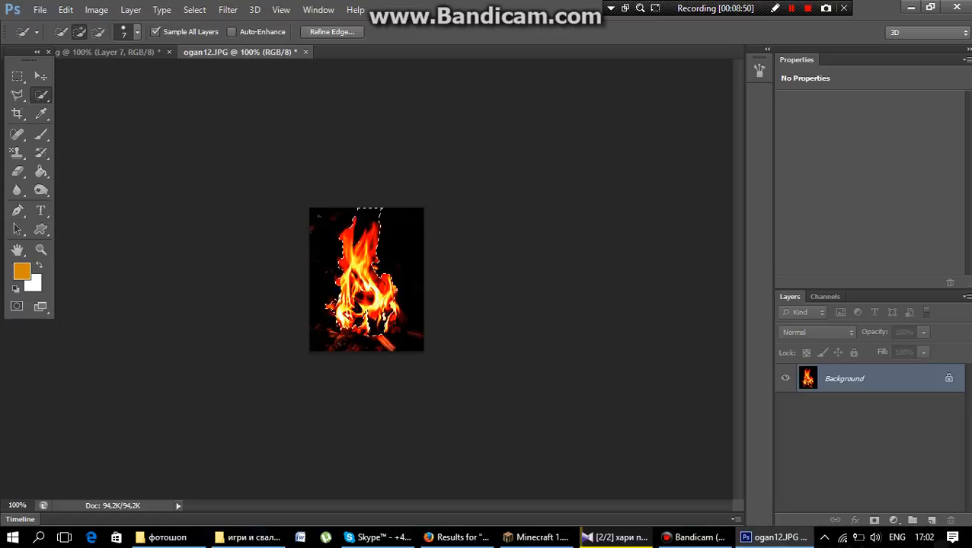
key(ctrl+a)
key(ctrl+x)
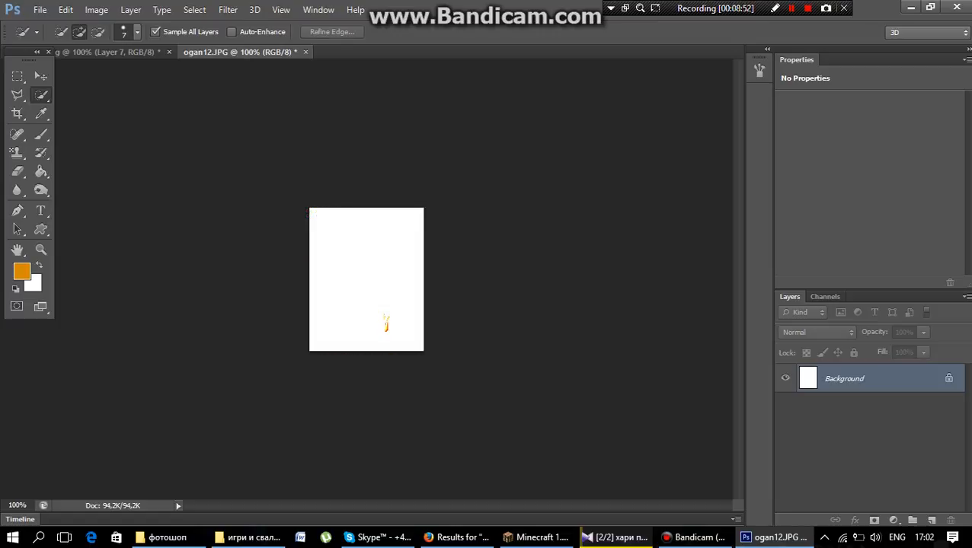
key(ctrl+z)
key(ctrl+d)
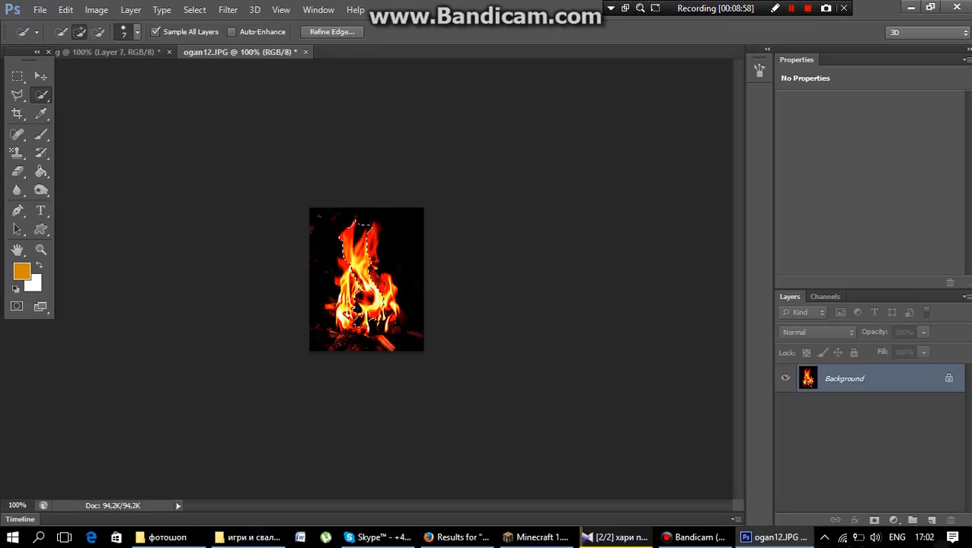
key(ctrl+d)
Select the flames without the dark background using the Quick Selection tool and copy them into the composite as a new layer
drag(348, 237, 348, 255)
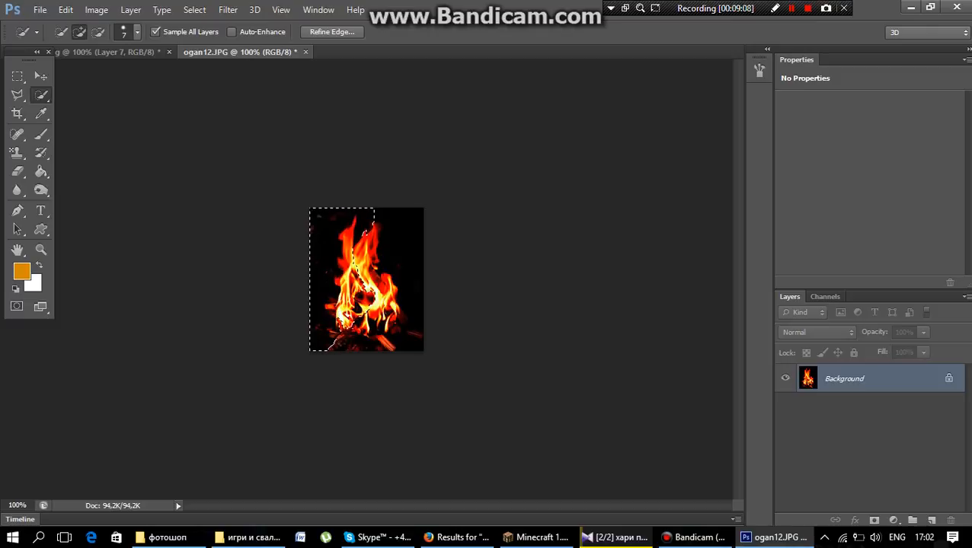
key(ctrl+z)
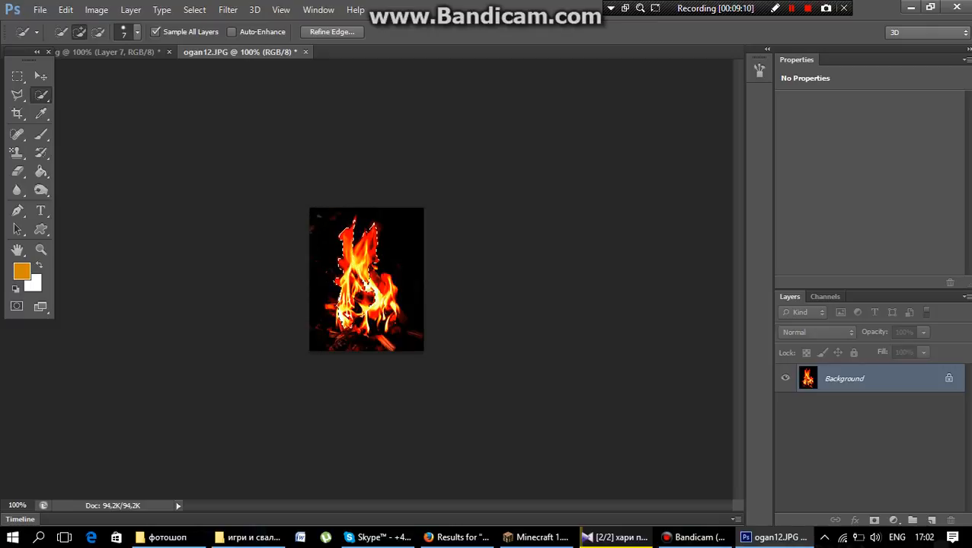
click(336, 310)
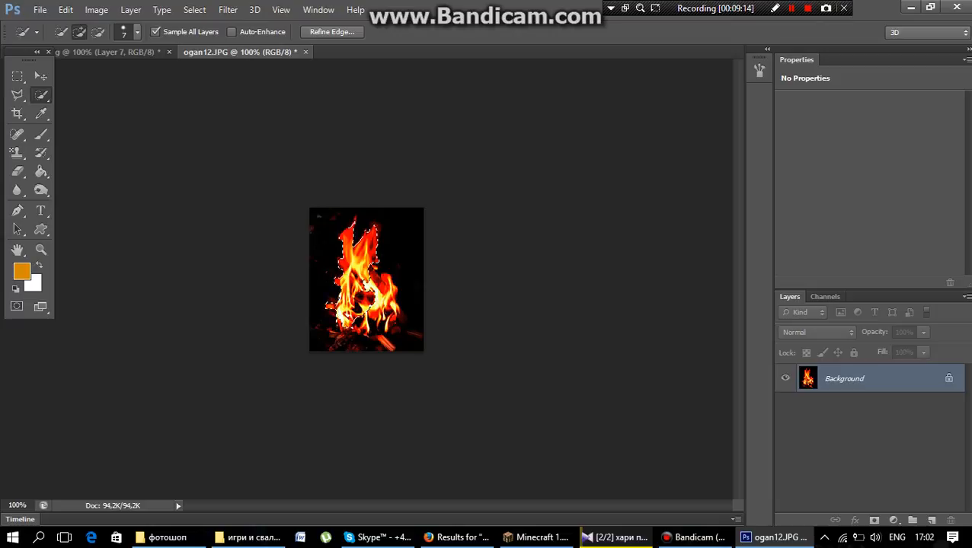
key(ctrl+z)
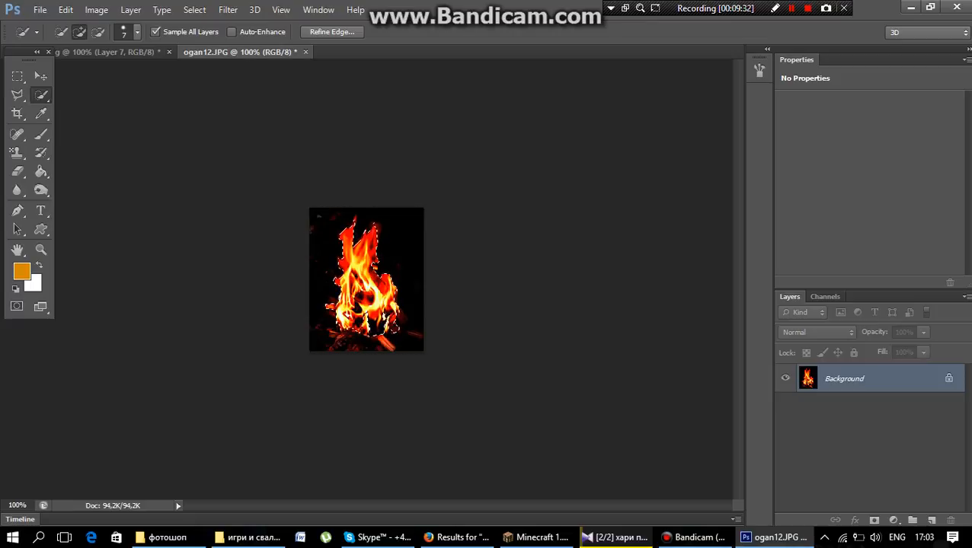
key(ctrl+Tab)
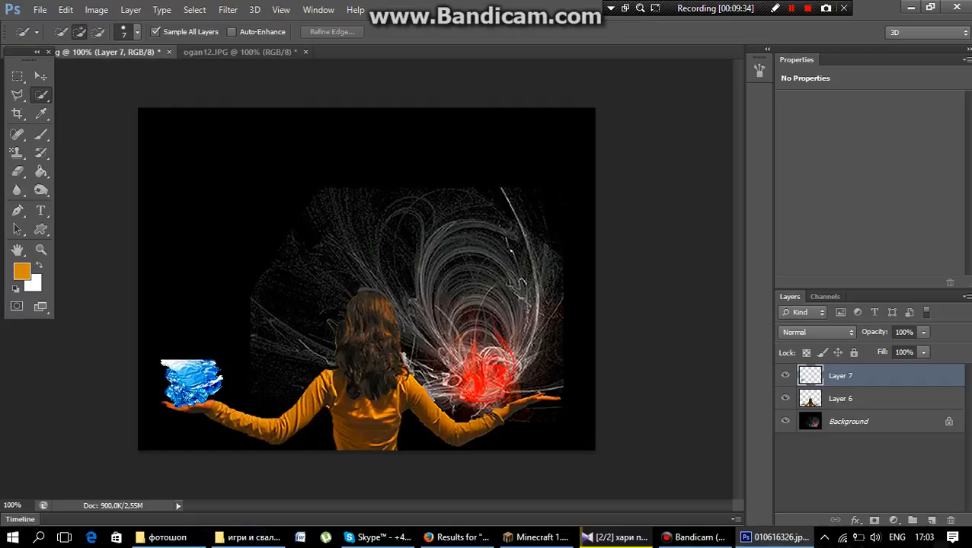
key(ctrl+v)
Place the flames on the woman's right hand and merge their layer with the water splash layer
key(v)
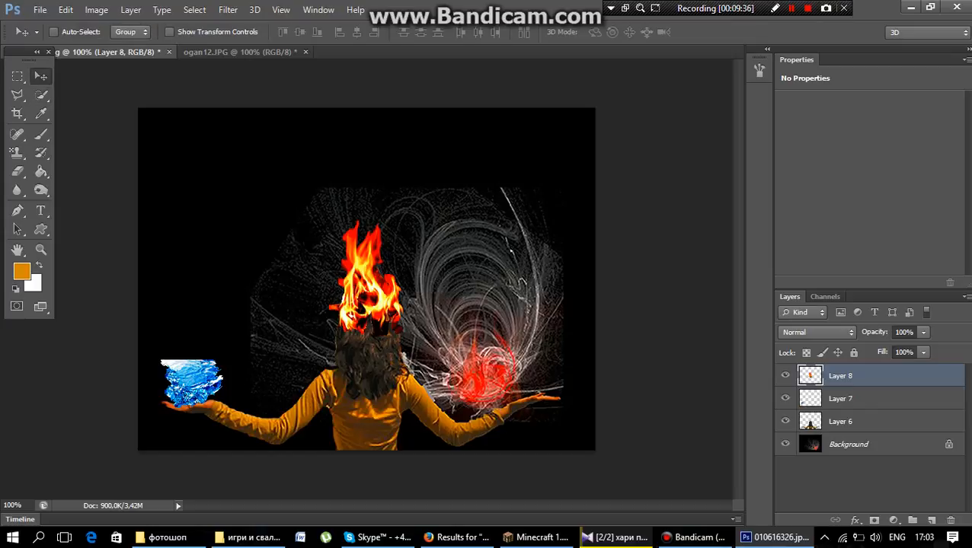
drag(469, 282, 556, 329)
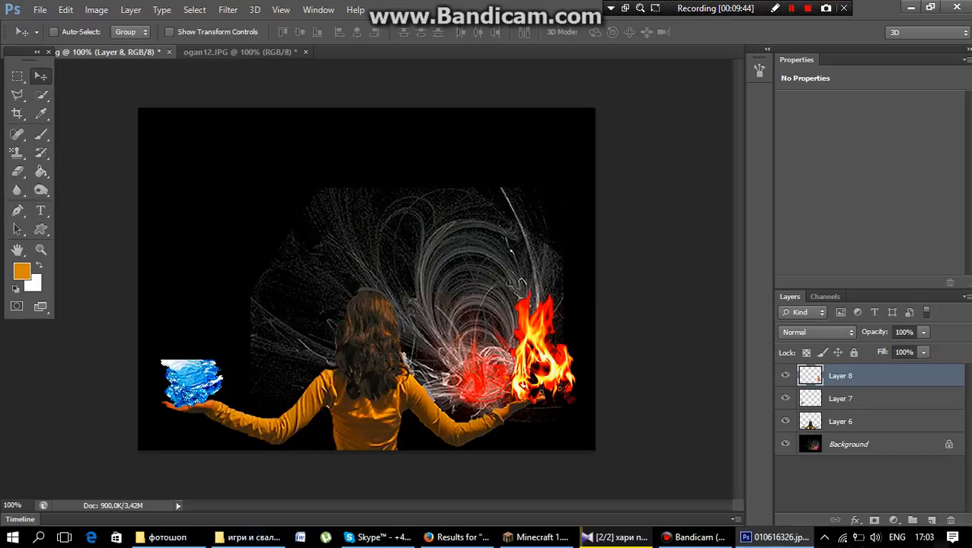
ctrl+click(906, 398)
right_click(907, 397)
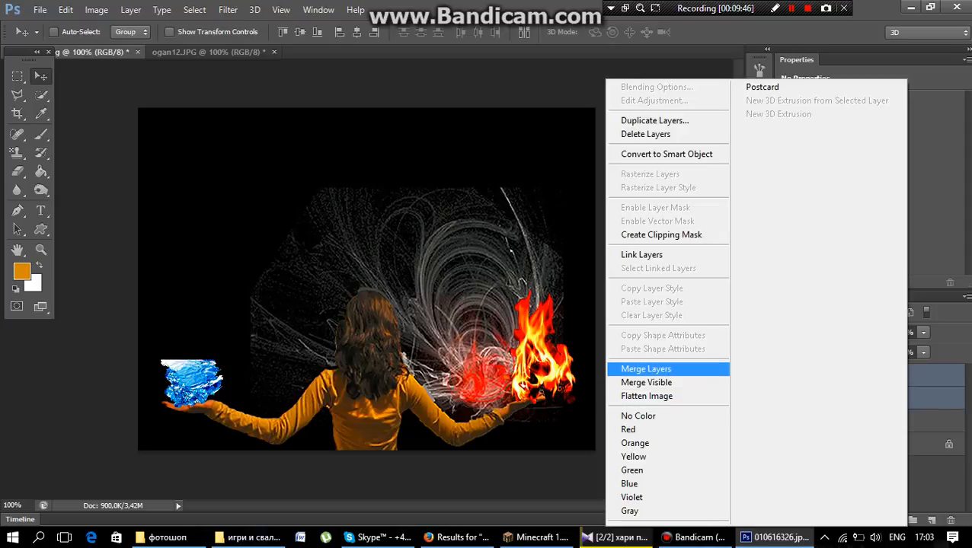
click(646, 368)
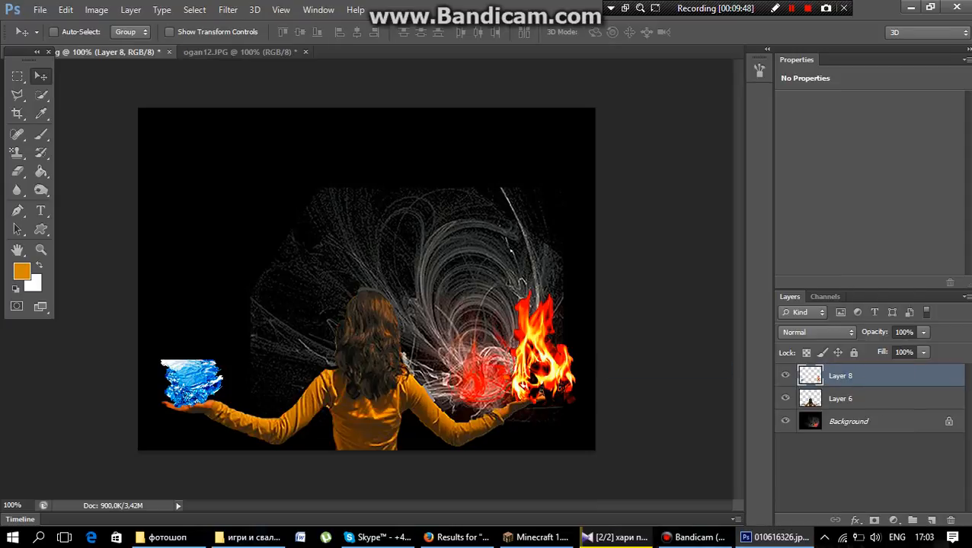
mouse_move(533, 305)
mouse_down()
mouse_move(547, 254)
mouse_move(514, 366)
mouse_move(549, 314)
mouse_move(533, 308)
mouse_up()
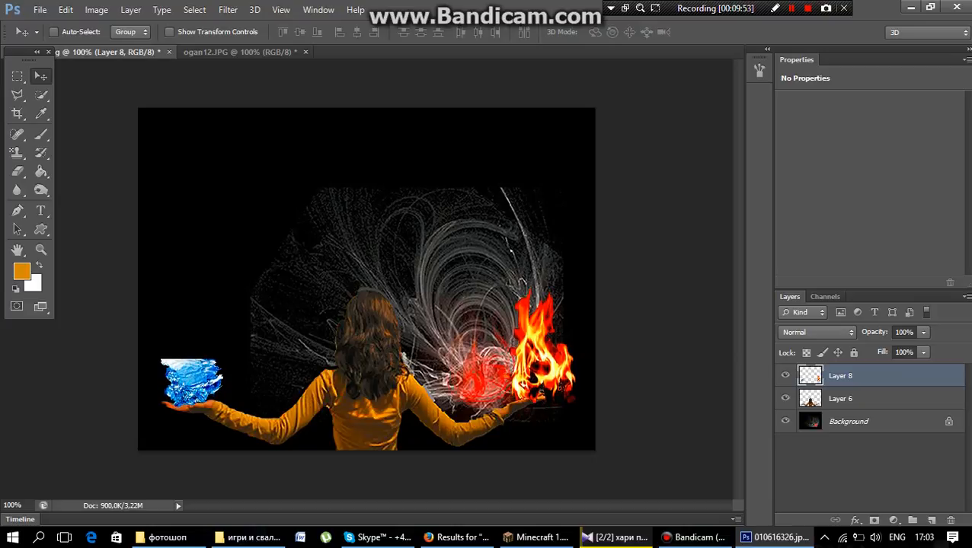
Add a Bevel & Emboss effect with Contour to the merged splash and fire layer
double_click(812, 376)
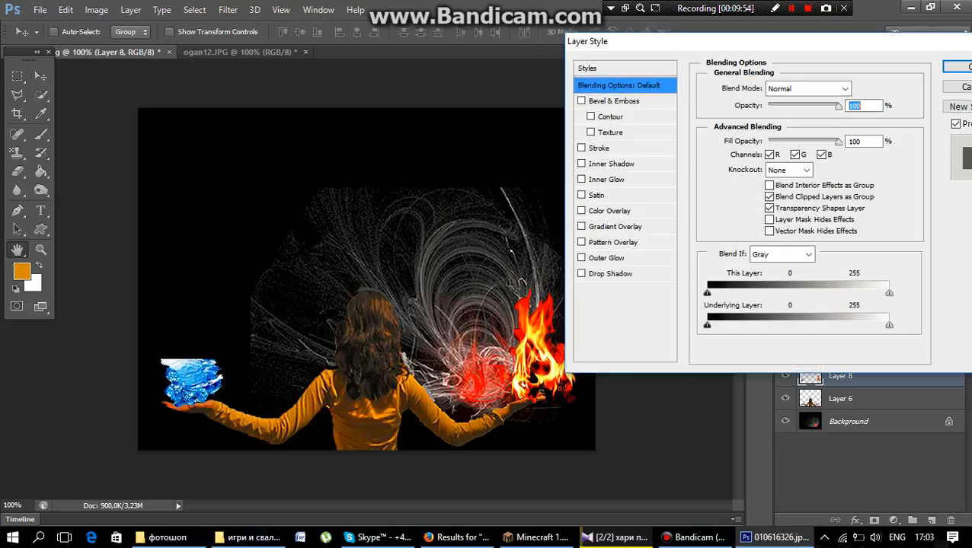
click(581, 100)
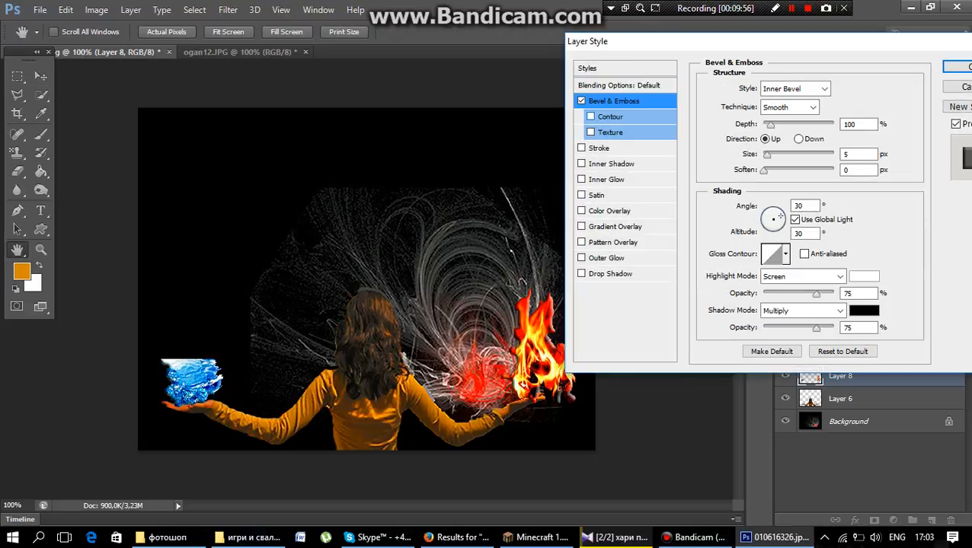
click(590, 116)
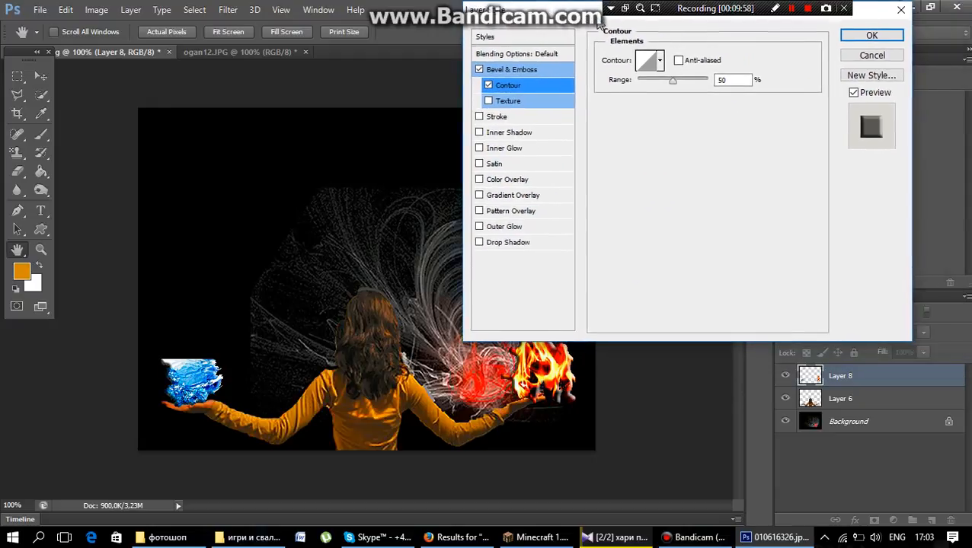